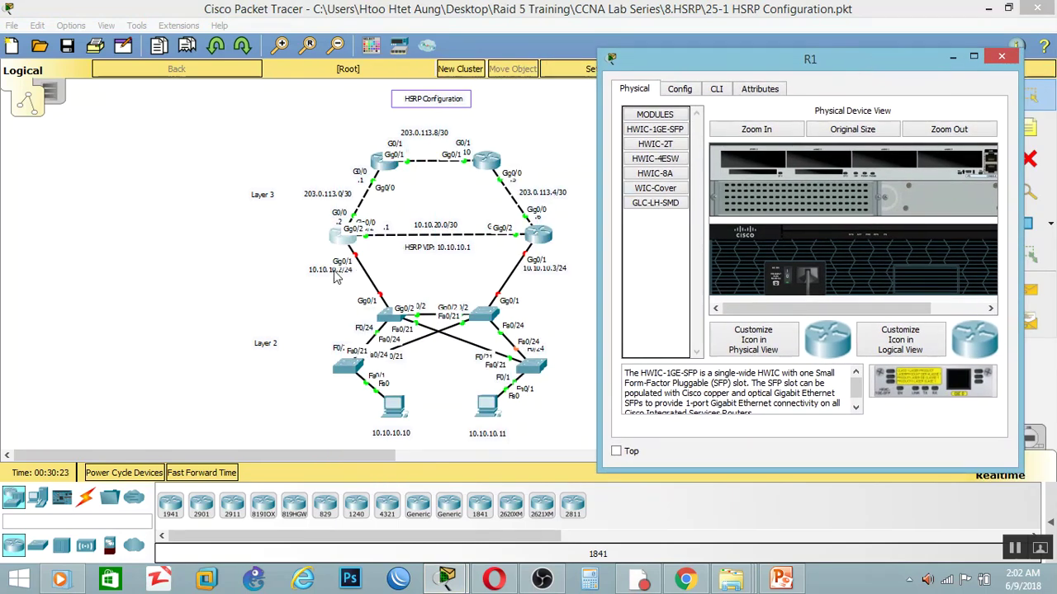
Open R1's command line and enter privileged mode, followed by global configuration mode
click(715, 90)
text(en)
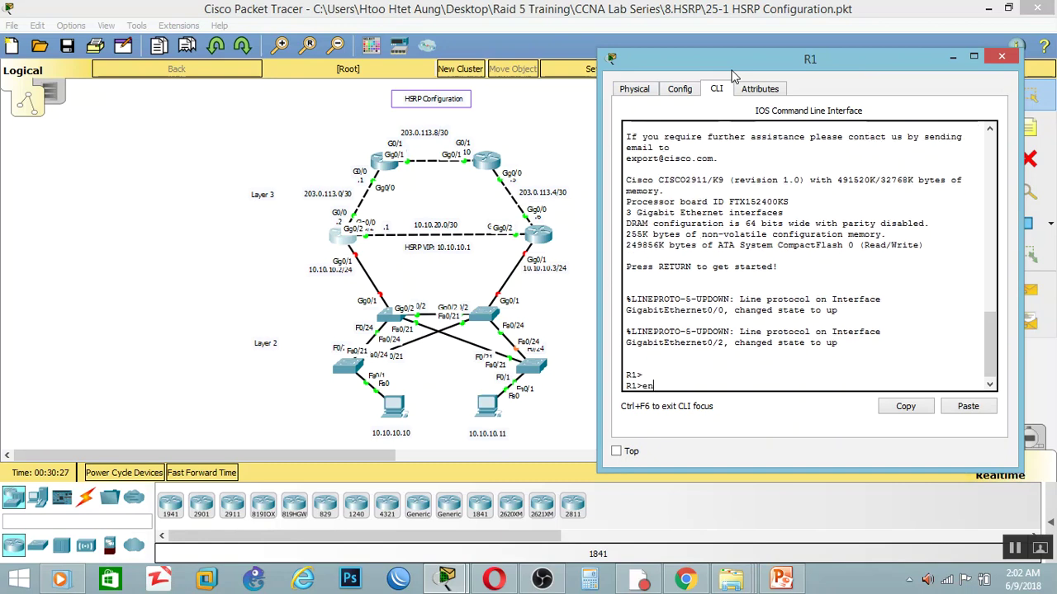
key(Return)
text(c)
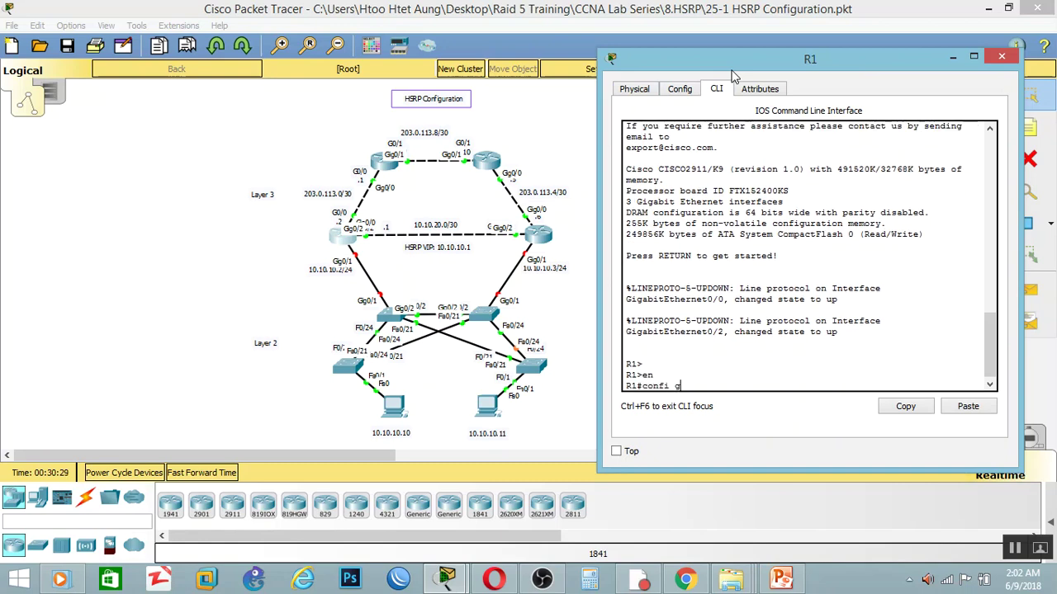
text(onfig t)
key(Return)
key(Return)
Assign IP address 10.10.10.2 with mask 255.255.255.0 to R1's interface g0/1
text(int)
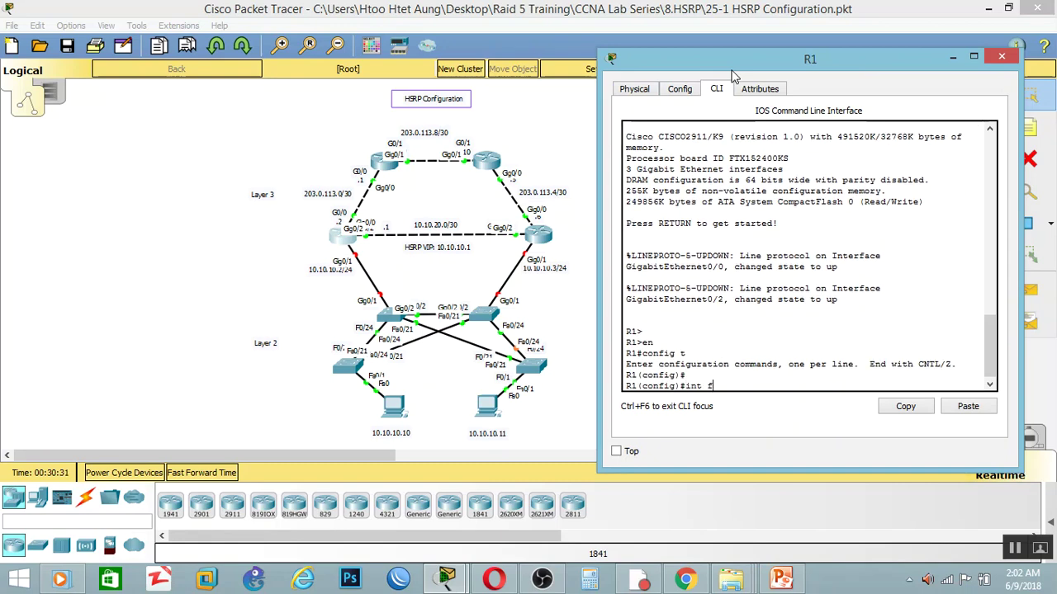
text( g0/1)
key(Return)
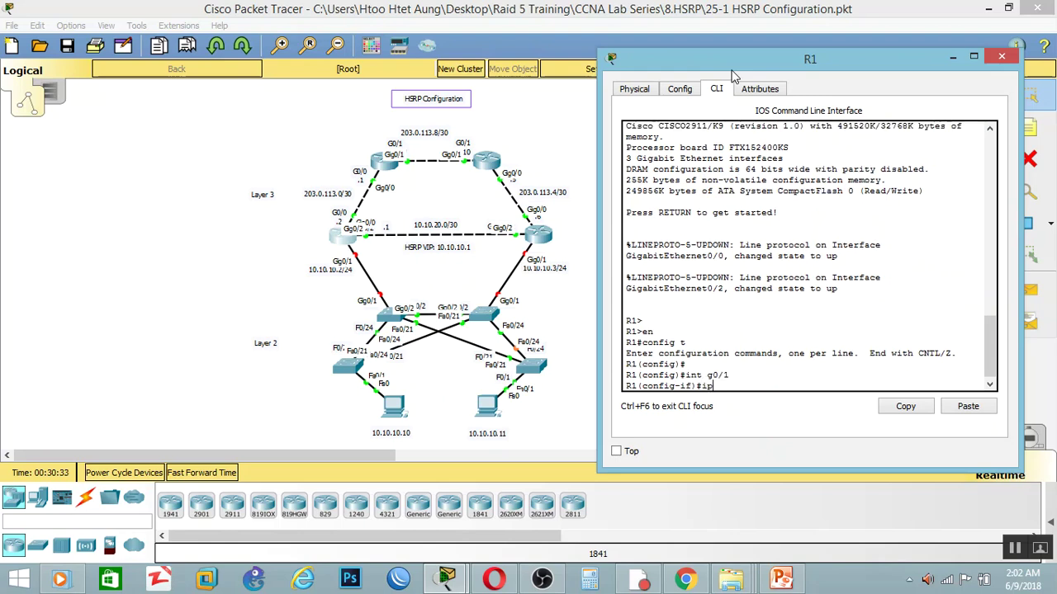
text(ip add 10.10.10.2 255.255.255.0)
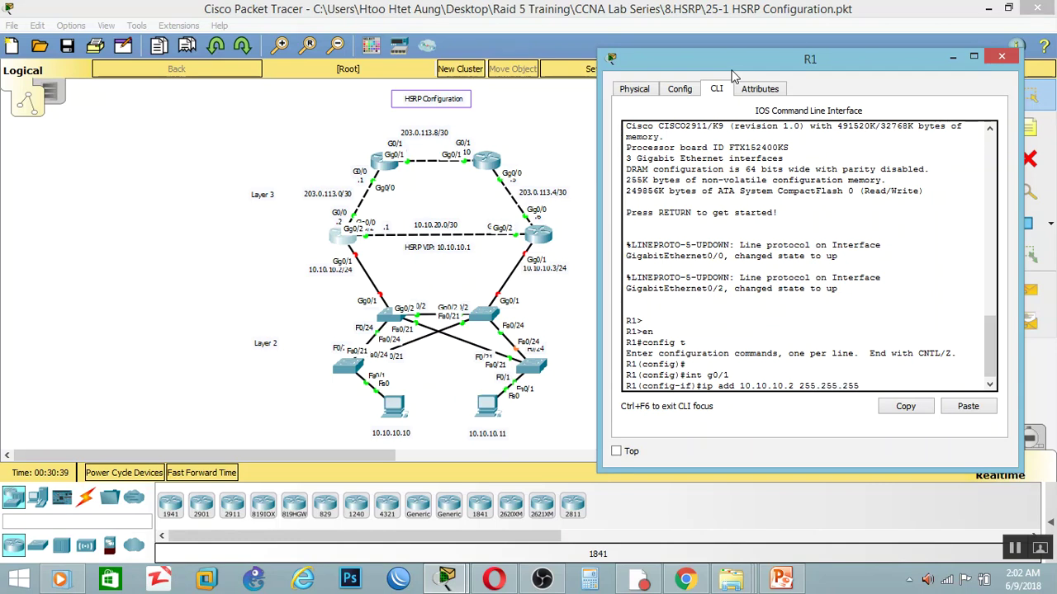
key(Return)
Enable R1's g0/1 interface with no shut, then leave configuration mode and close the R1 window
text(no shut)
key(Return)
key(Return)
key(Return)
text(end)
key(Return)
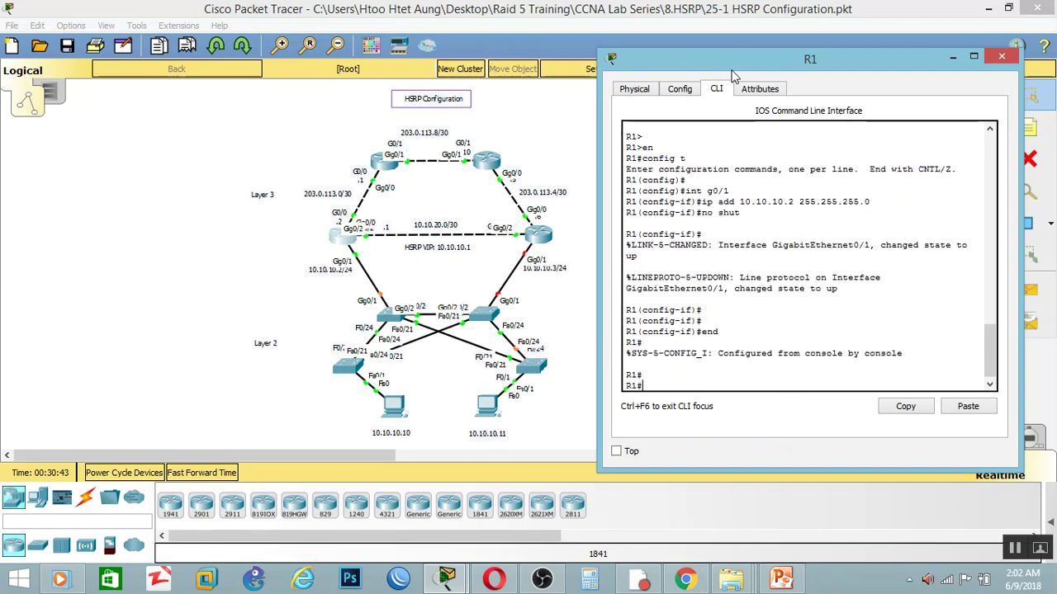
key(Return)
key(Return)
key(Return)
key(Return)
key(Return)
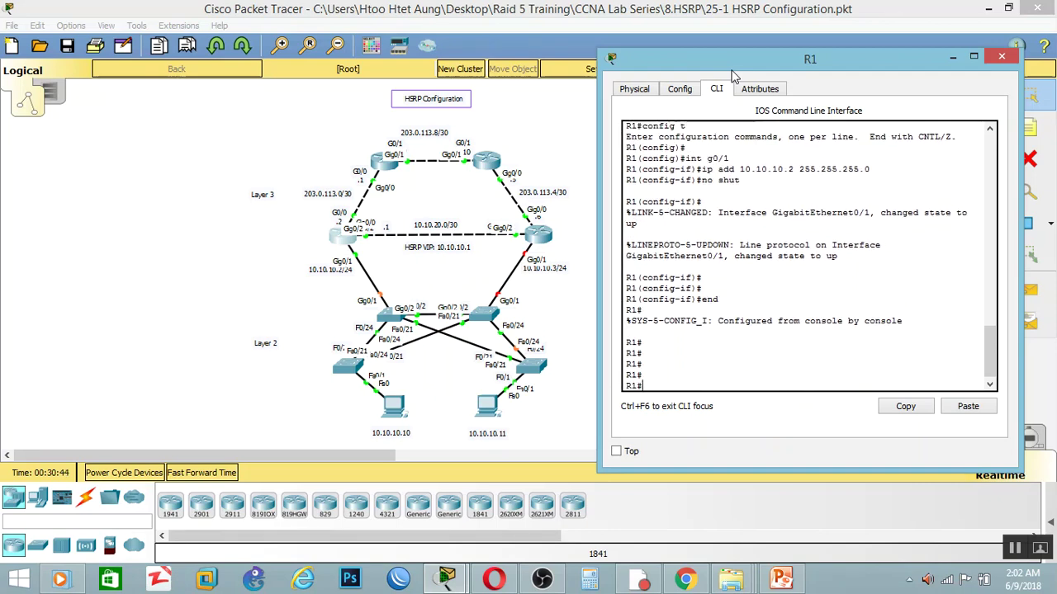
click(1003, 58)
Open R2's command line beside the topology and enter global configuration mode
click(537, 237)
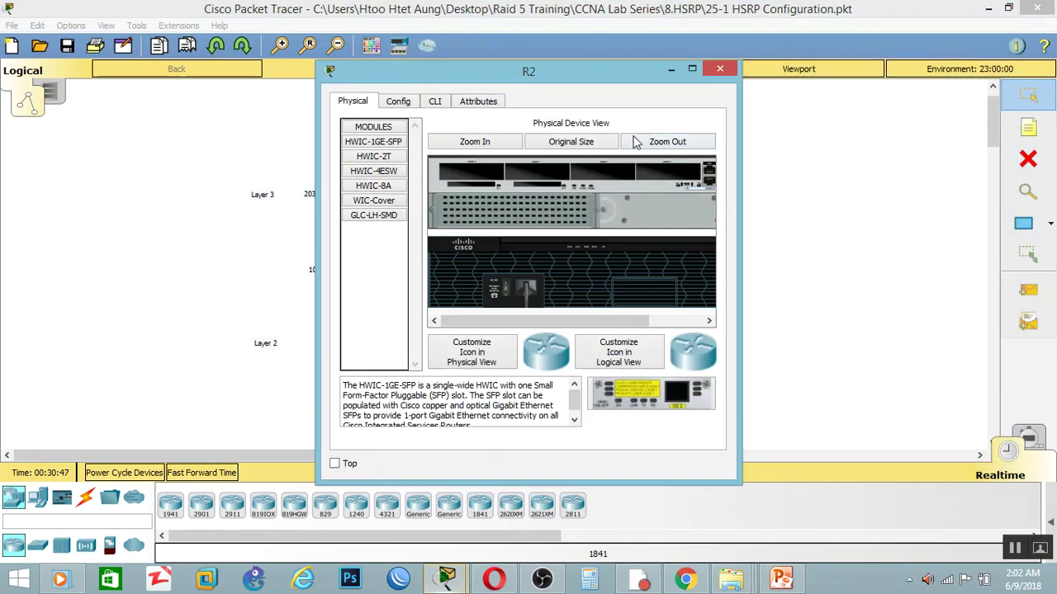
click(690, 68)
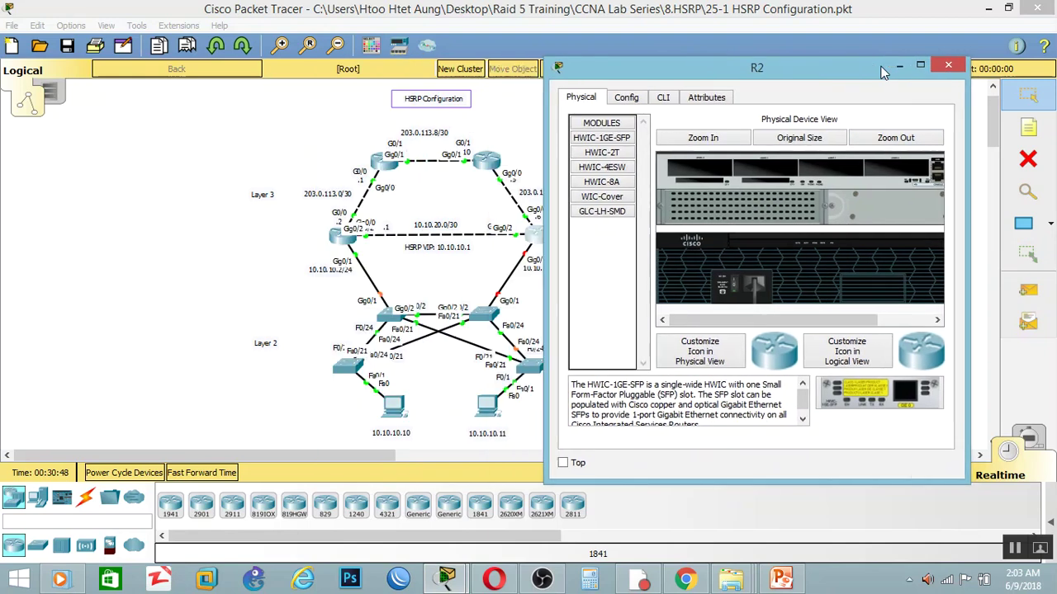
click(665, 95)
key(Return)
key(Return)
text(en)
key(Return)
text(show)
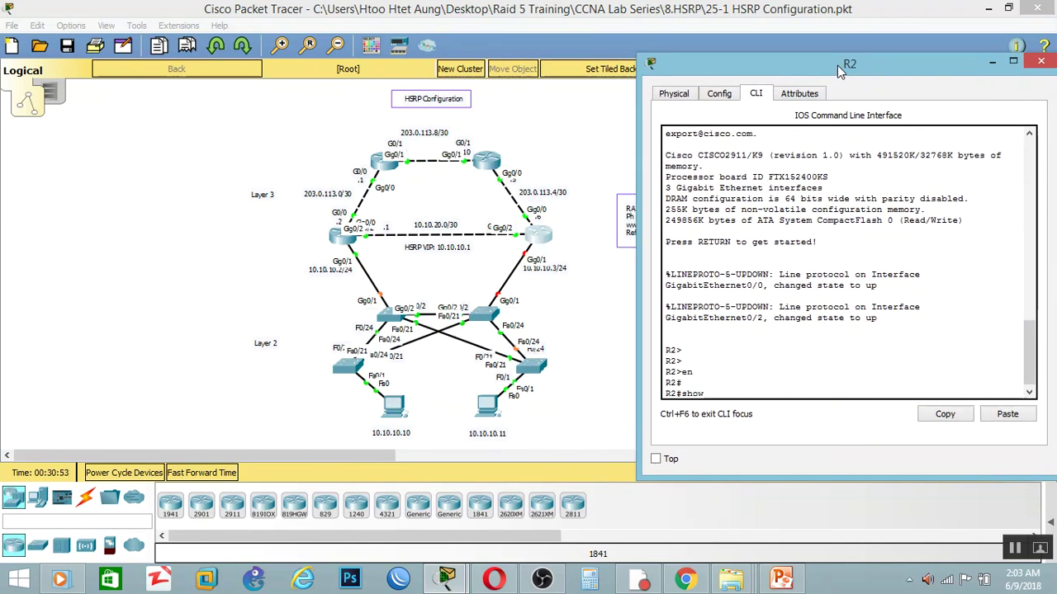
key(BackSpace)
text(config t)
key(Return)
key(Return)
Assign IP address 10.10.10.3 with mask 255.255.255.0 to R2's interface g0/1
text(int g0)
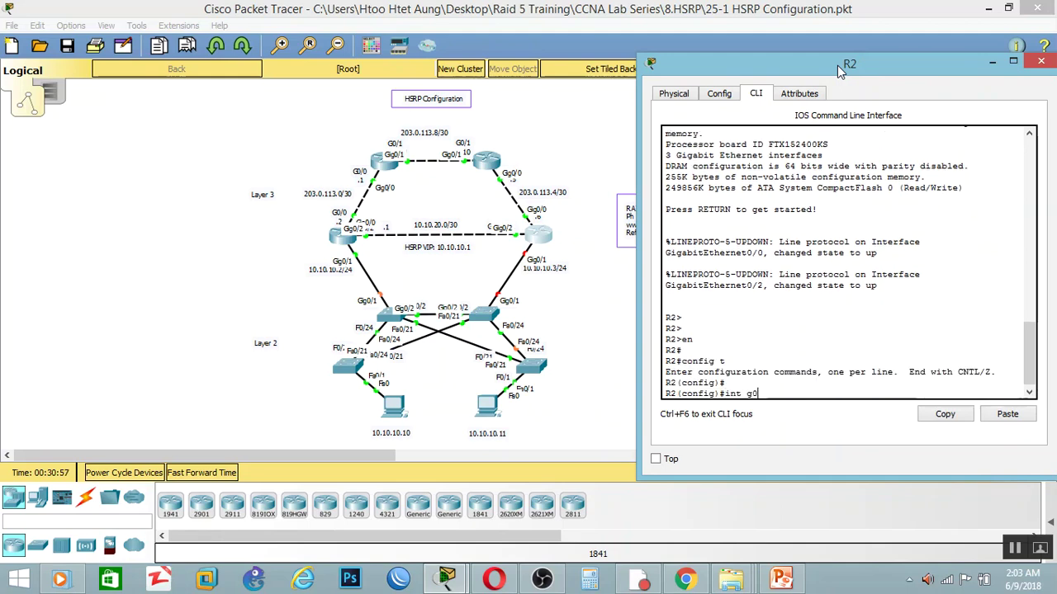
text(/1)
key(Return)
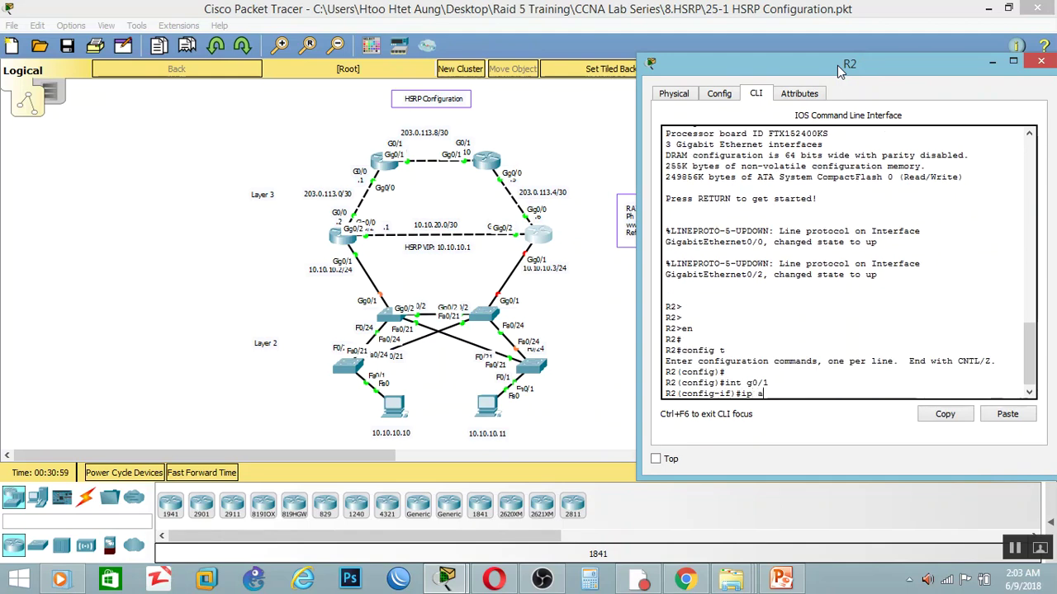
text(ip add 10.10.)
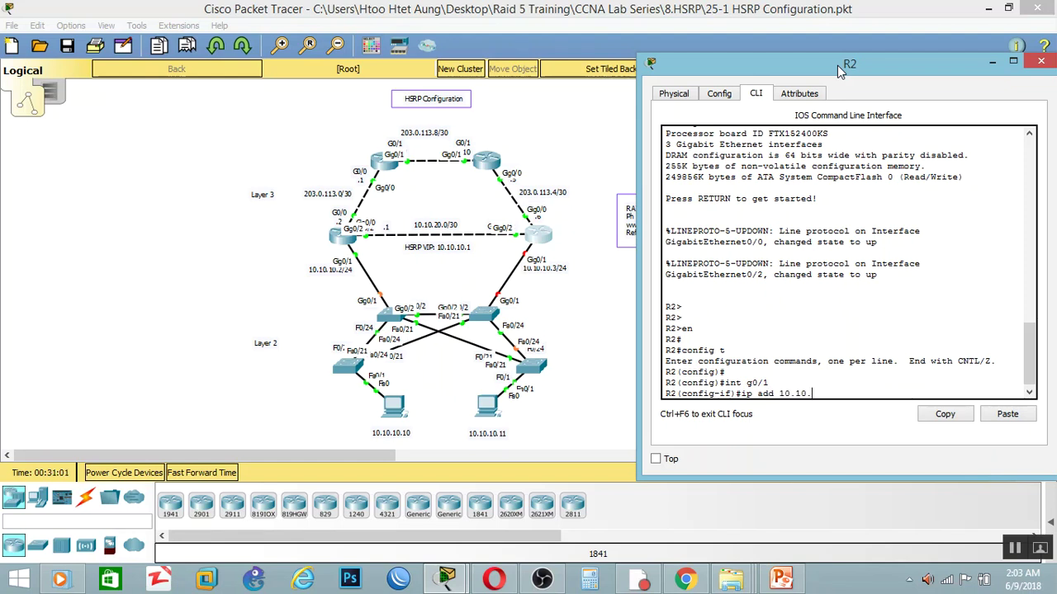
text(10.3 255.255.255.0)
key(Return)
Enable R2's g0/1 interface with no shut and close the R2 window
text(n o)
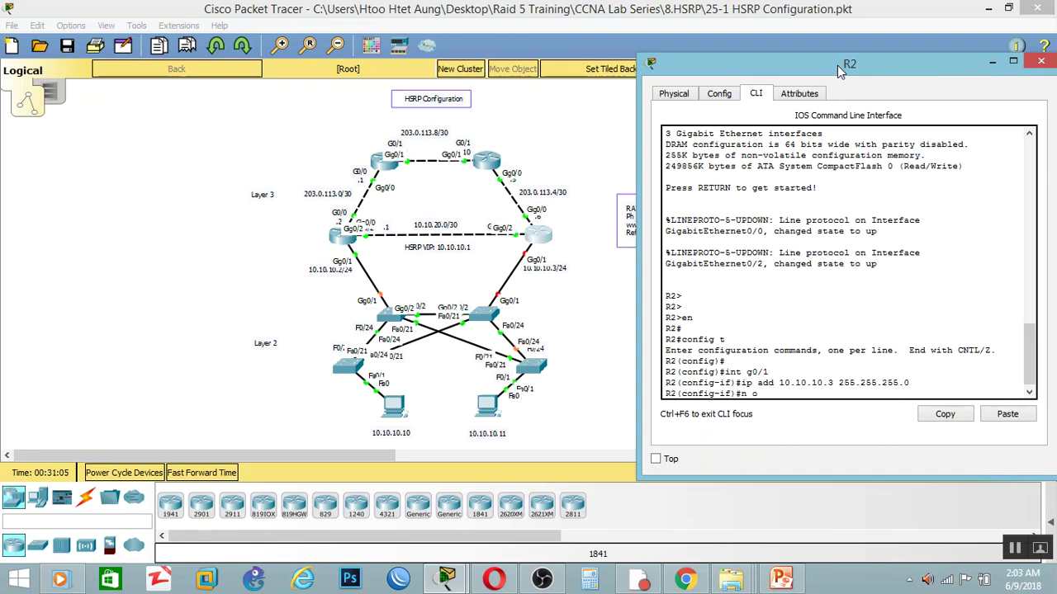
text(o shut)
key(Return)
key(Return)
key(Return)
key(Return)
text(end)
key(BackSpace)
key(BackSpace)
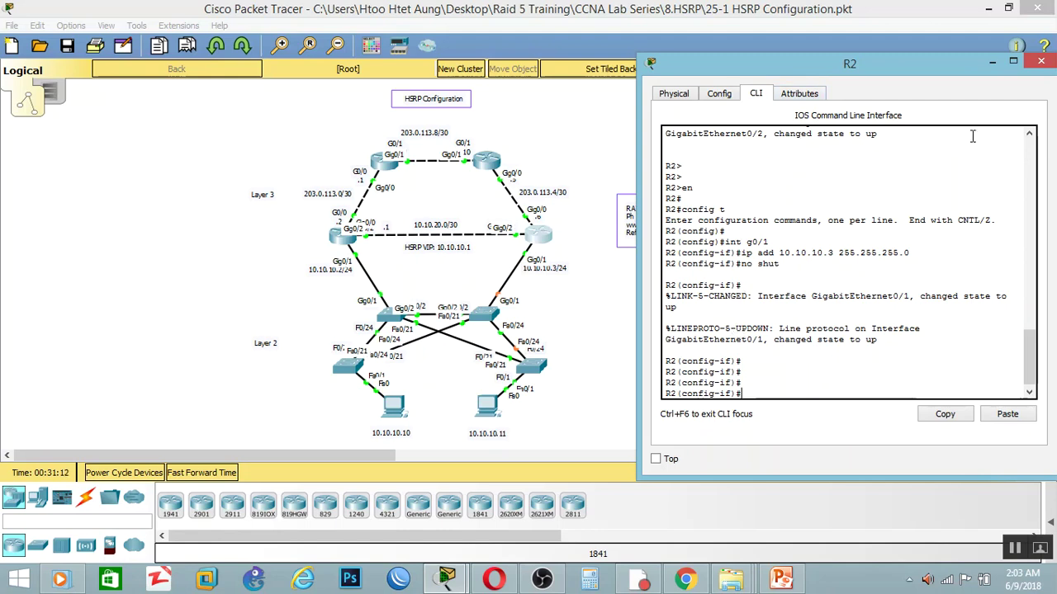
click(1041, 61)
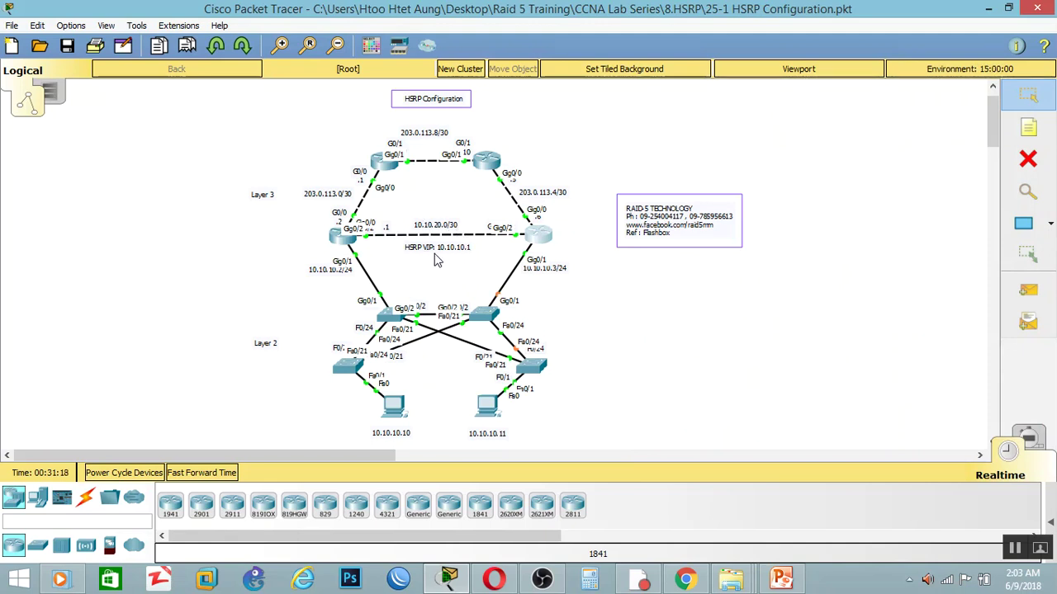
Reopen R1's command line and enter interface configuration mode for g0/1
click(345, 237)
drag(625, 75, 970, 39)
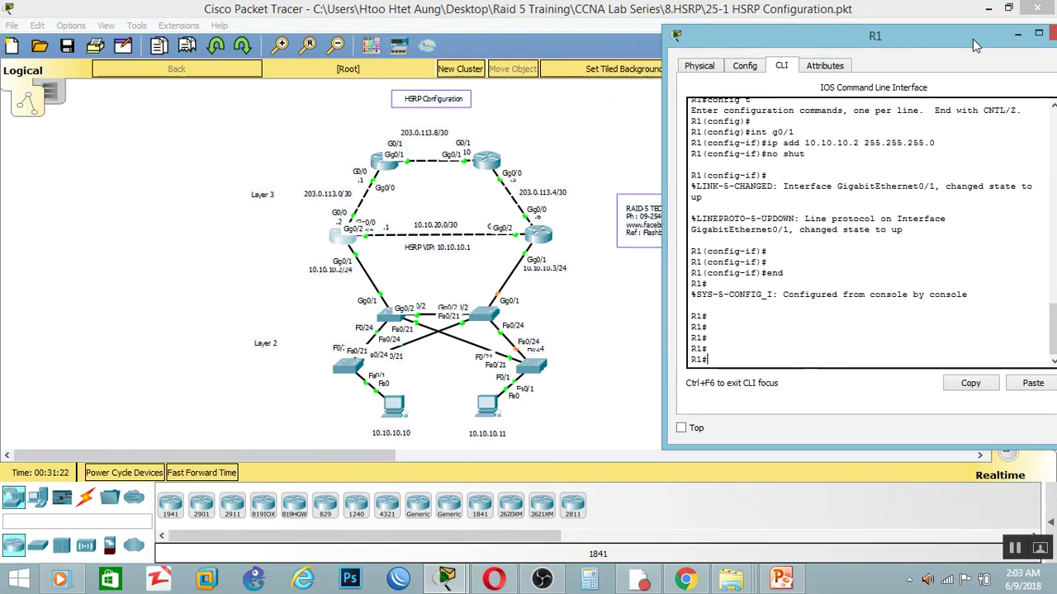
text(config t)
key(Return)
text(int g)
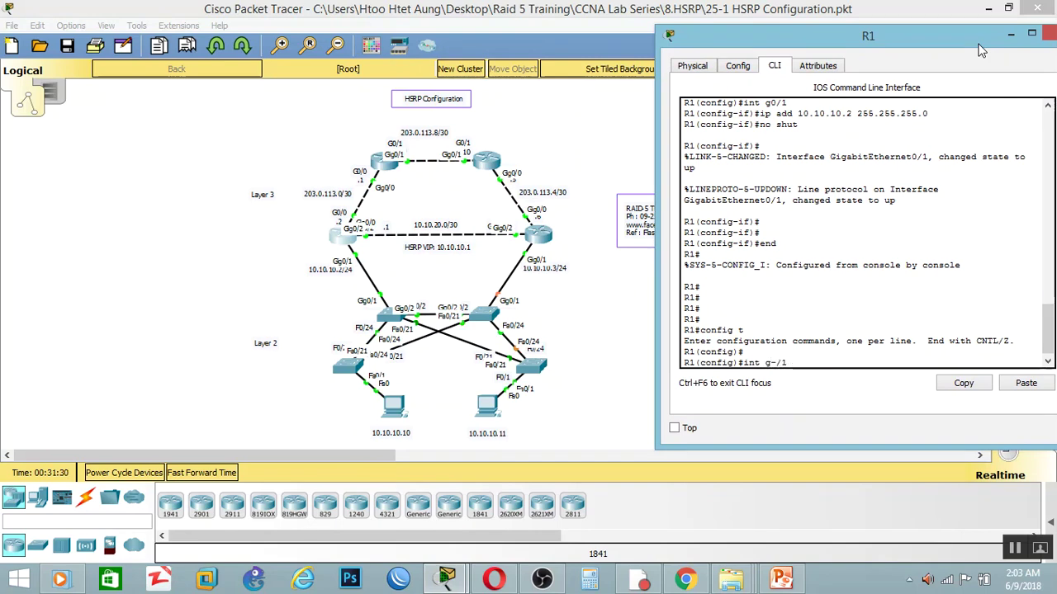
text(-/1)
key(Return)
key(Up)
key(BackSpace)
text(0)
key(Return)
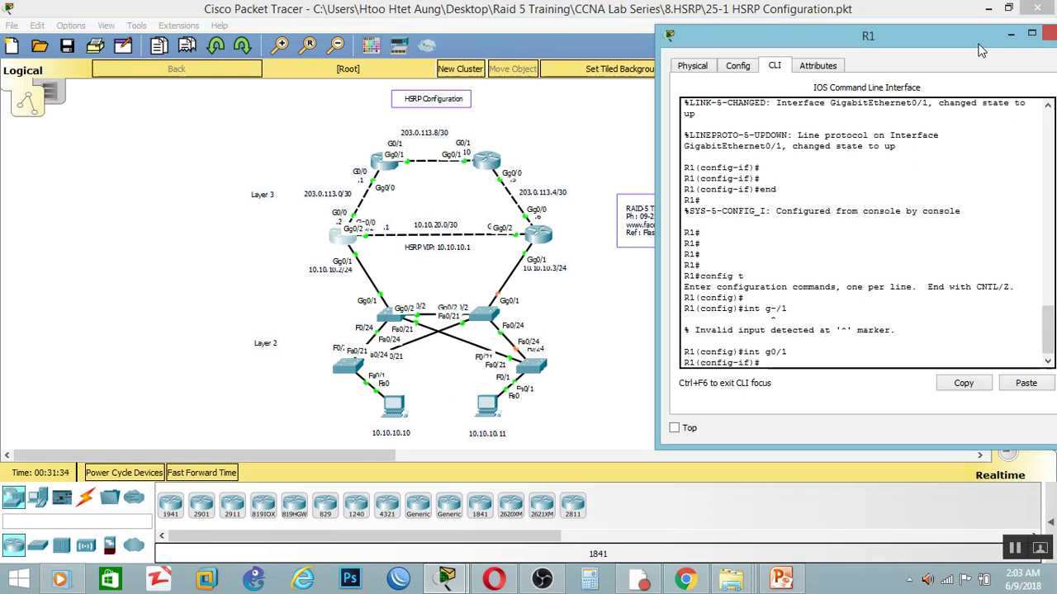
Configure HSRP group 1 with virtual IP 10.10.10.1 on R1's g0/1 and leave configuration mode
text(if)#st)
key(Tab)
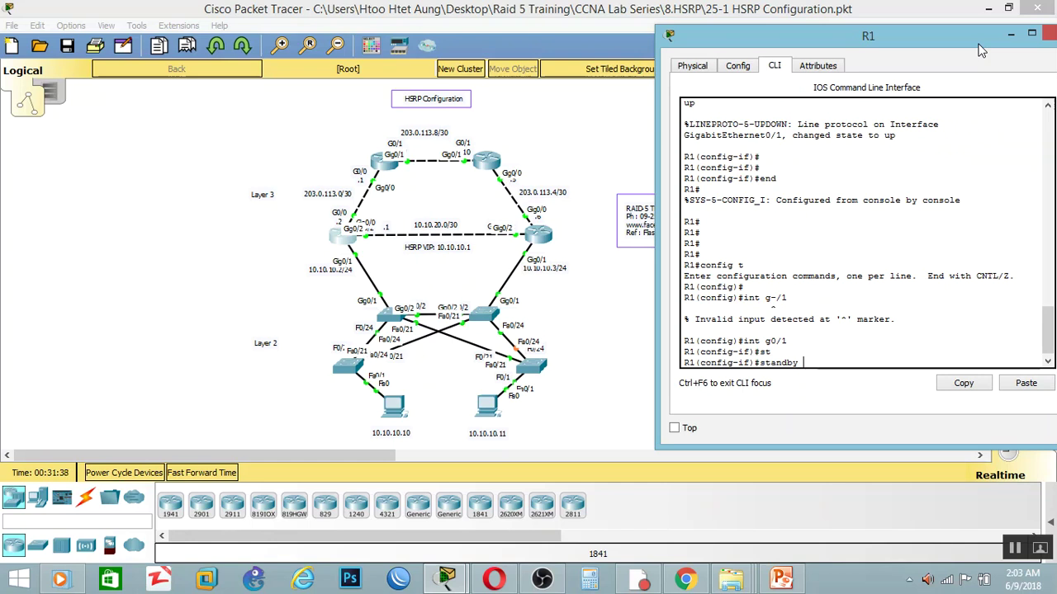
text(1 ip 10.10.10.1)
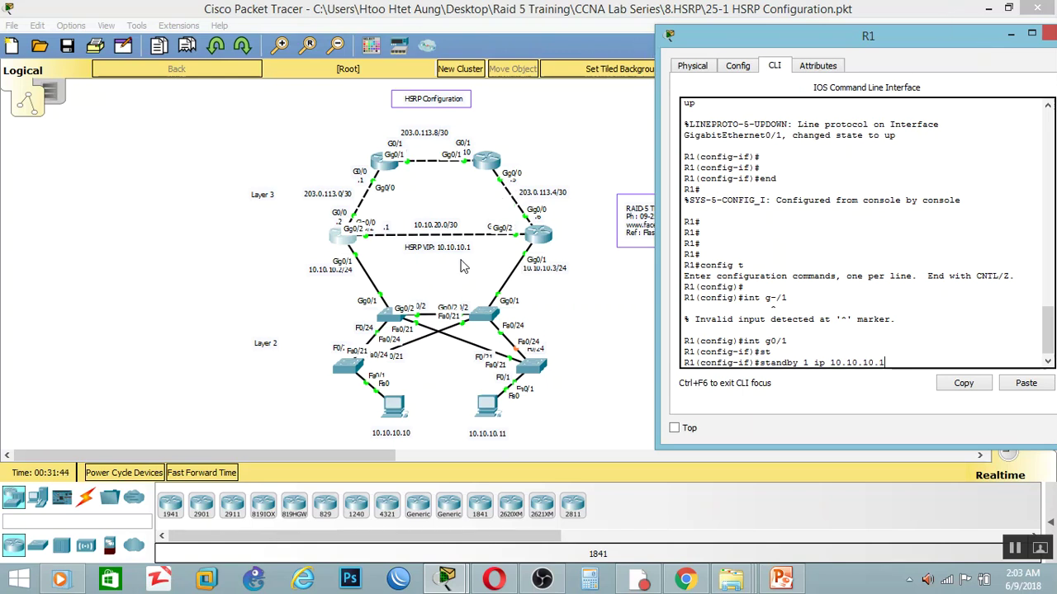
key(Return)
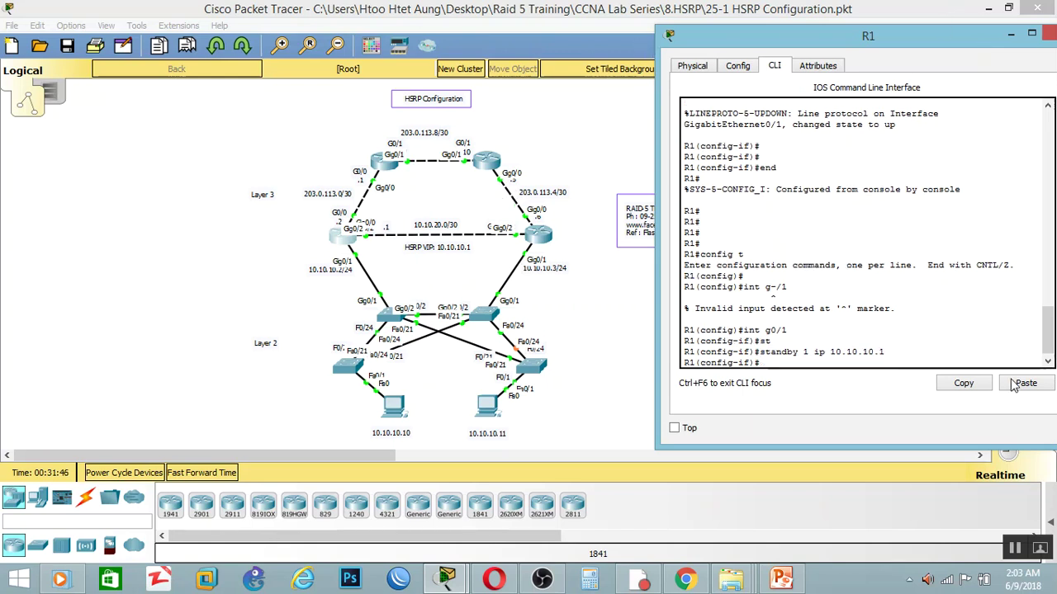
text(end)
key(Return)
Run show standby on R1, check the virtual IP address and router roles, and close the R1 window
text(show s)
key(Tab)
text(t)
key(Tab)
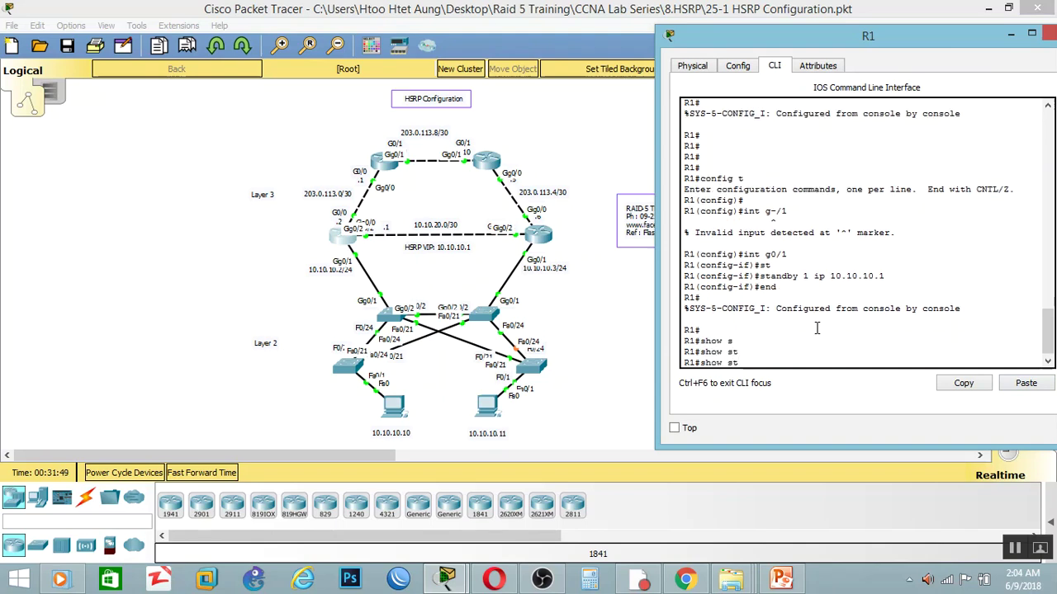
text(andby)
key(Return)
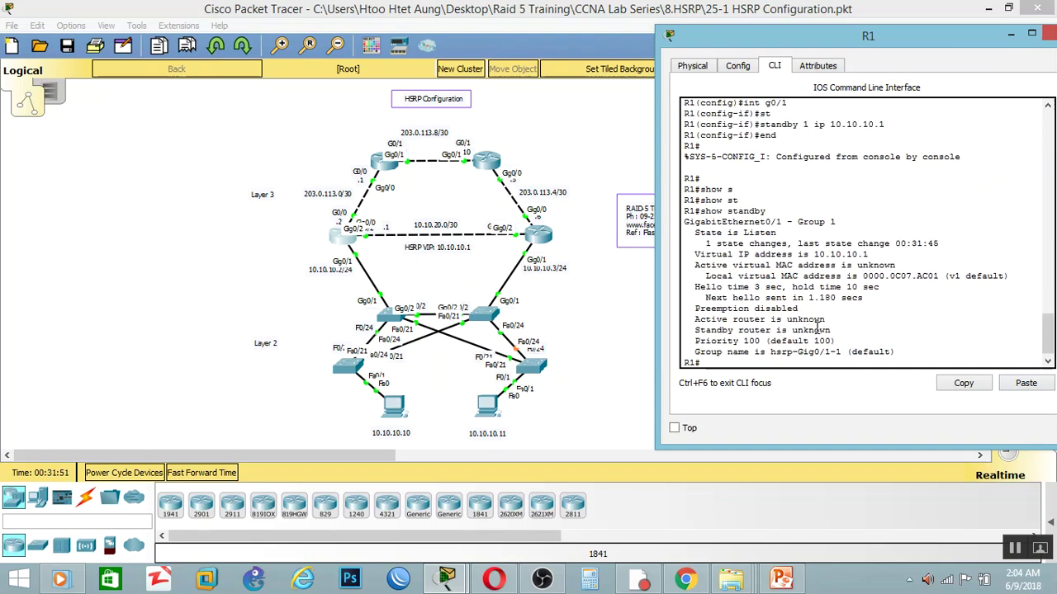
drag(809, 256, 870, 256)
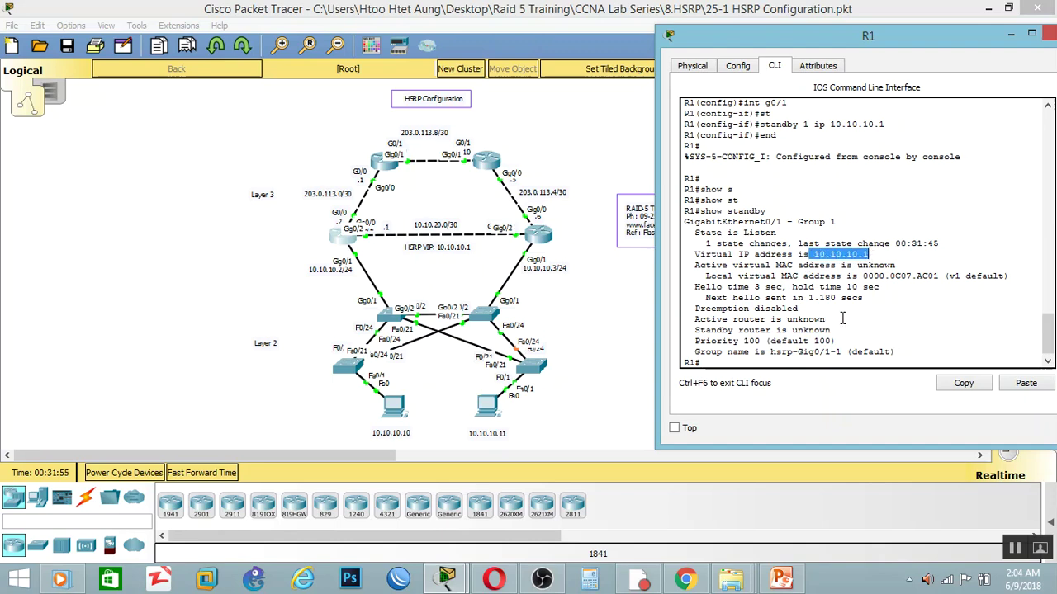
click(831, 329)
drag(969, 42, 844, 44)
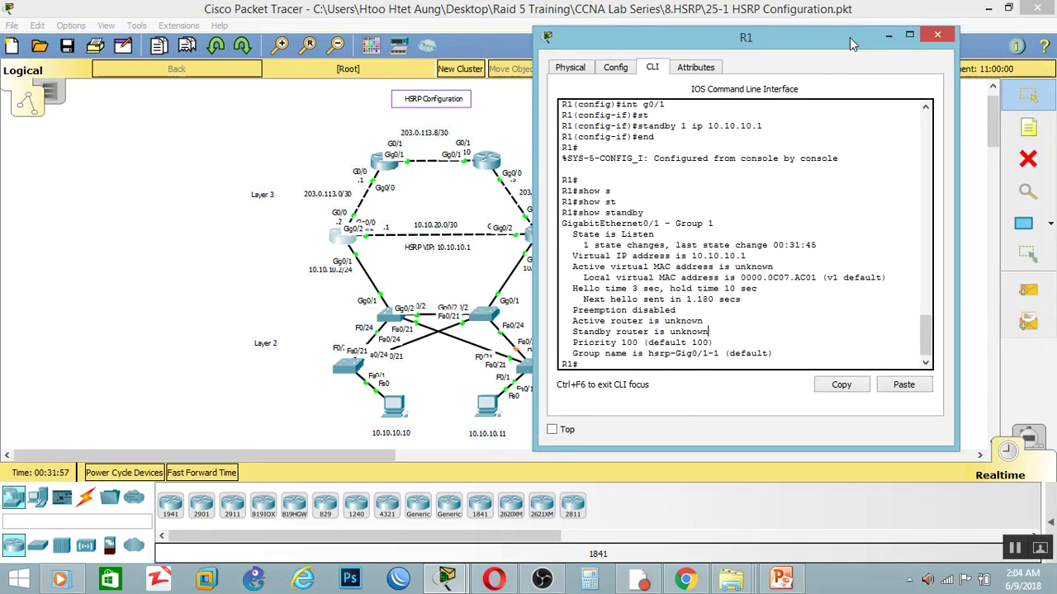
click(935, 34)
Configure HSRP group 1 with virtual IP 10.10.10.1 on R2's g0/1 and leave configuration mode
click(537, 237)
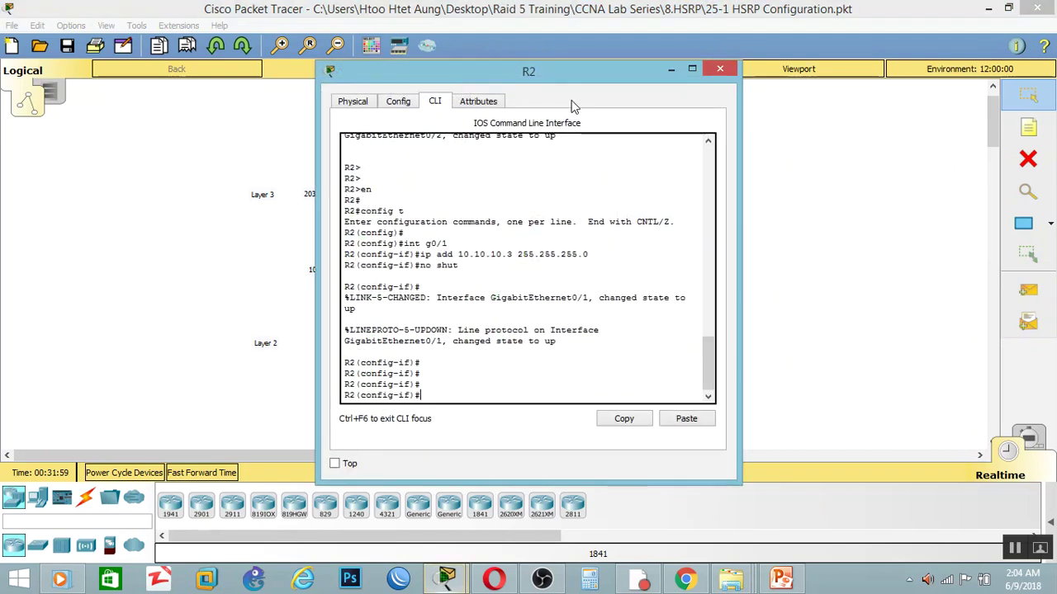
drag(611, 79, 898, 59)
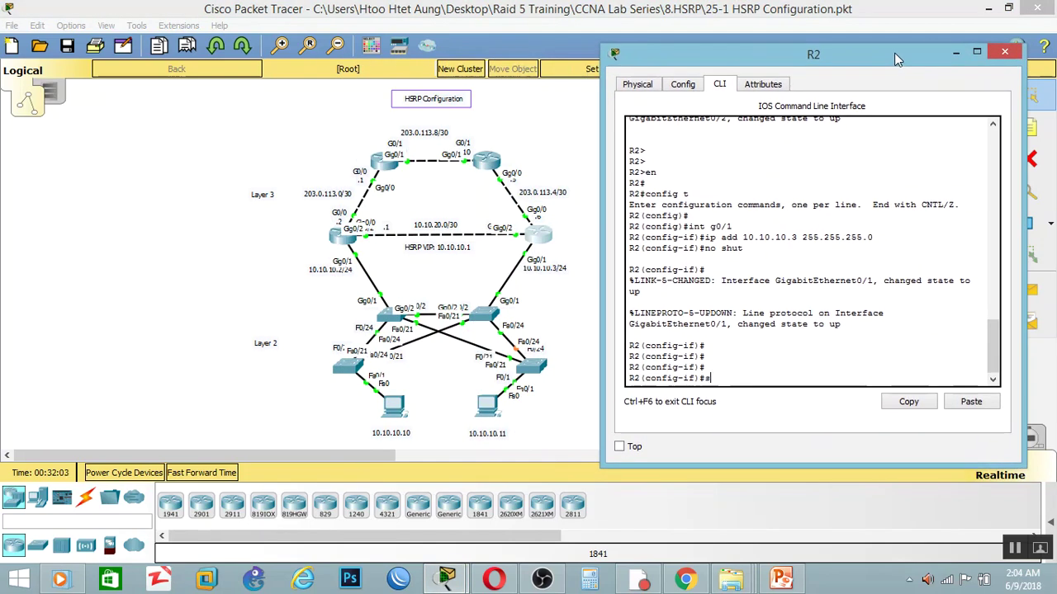
key(Tab)
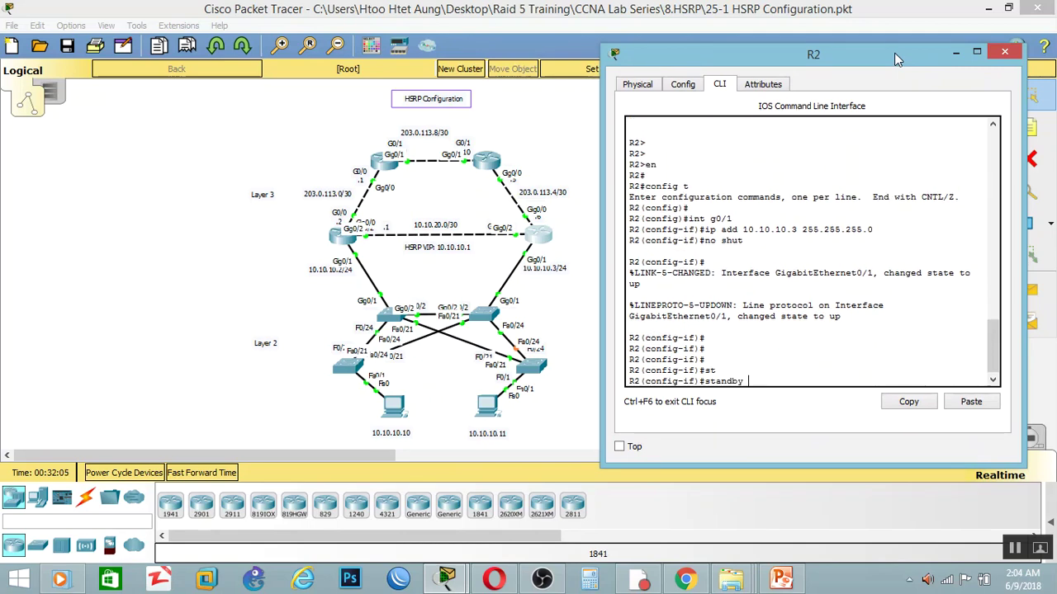
text(1 ip 10.10.10.1)
key(Return)
text(end)
key(Return)
Run show standby on R2 and examine its HSRP state and the active router's address
text(sho)
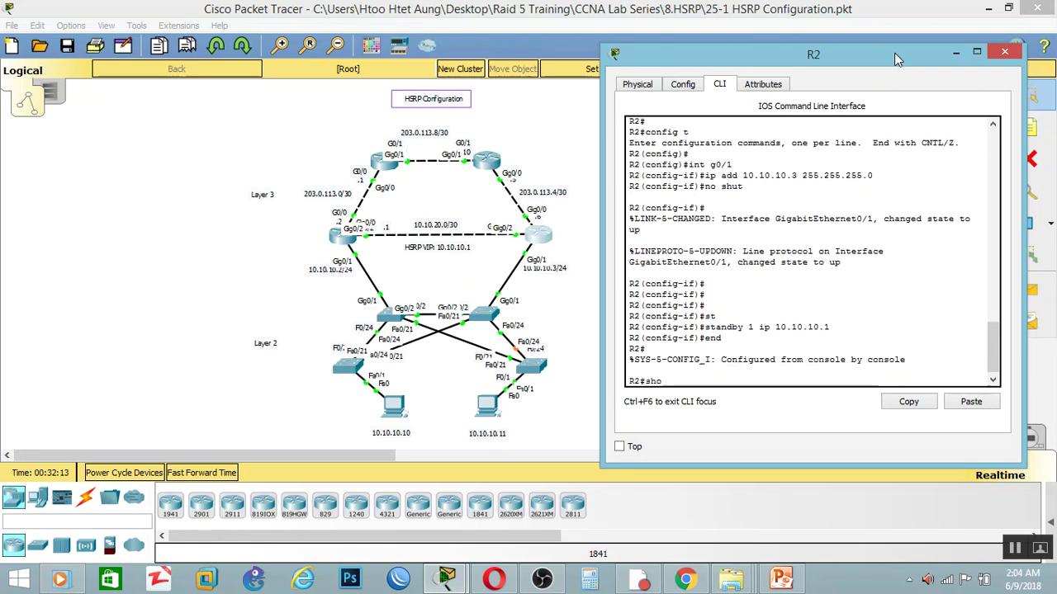
text(w st)
key(Tab)
text(aa)
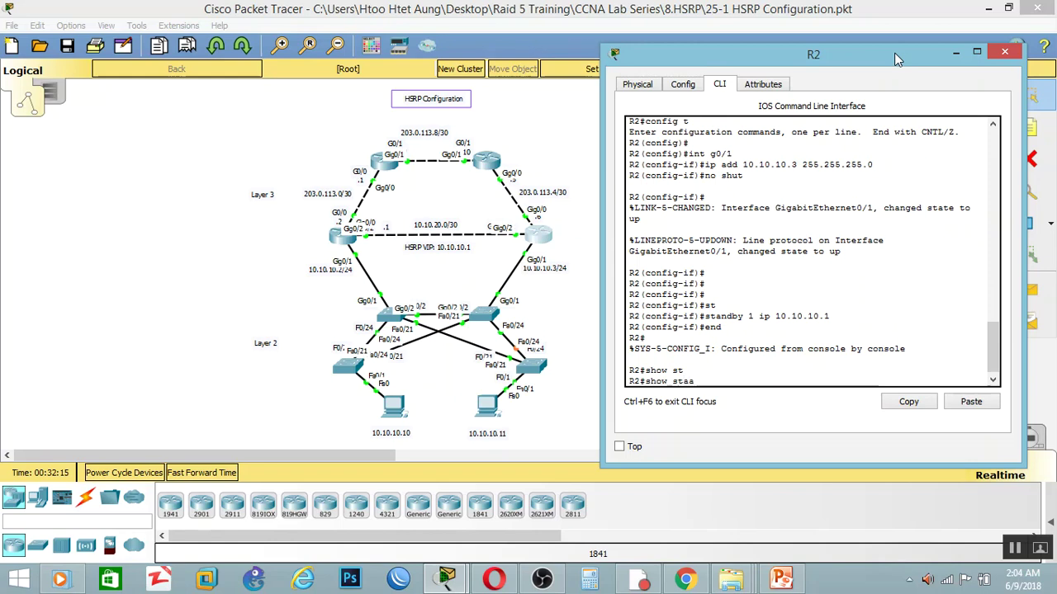
key(BackSpace)
text(n)
key(BackSpace)
key(Tab)
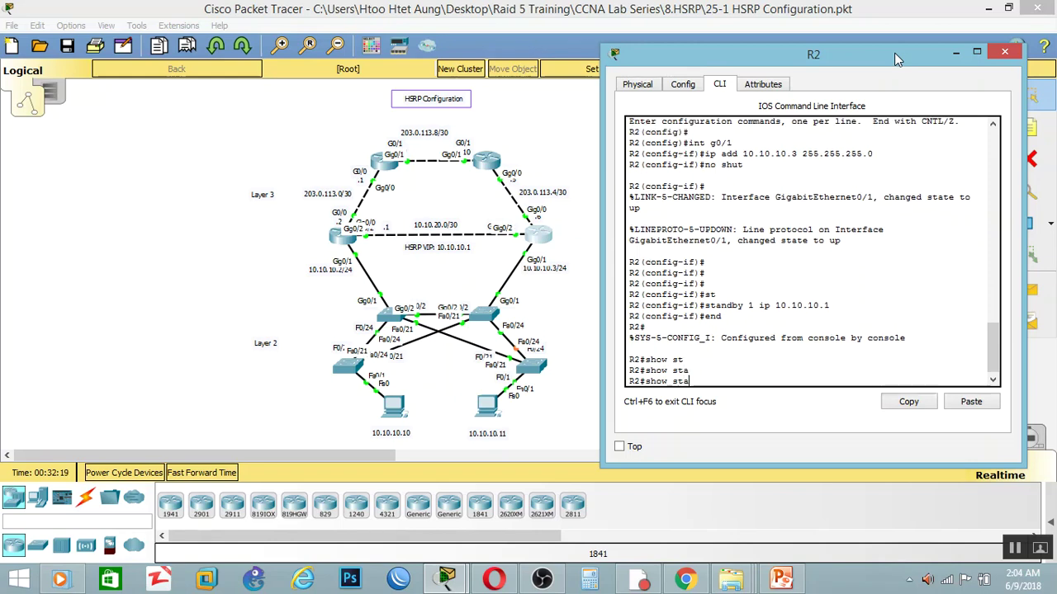
text(ndby)
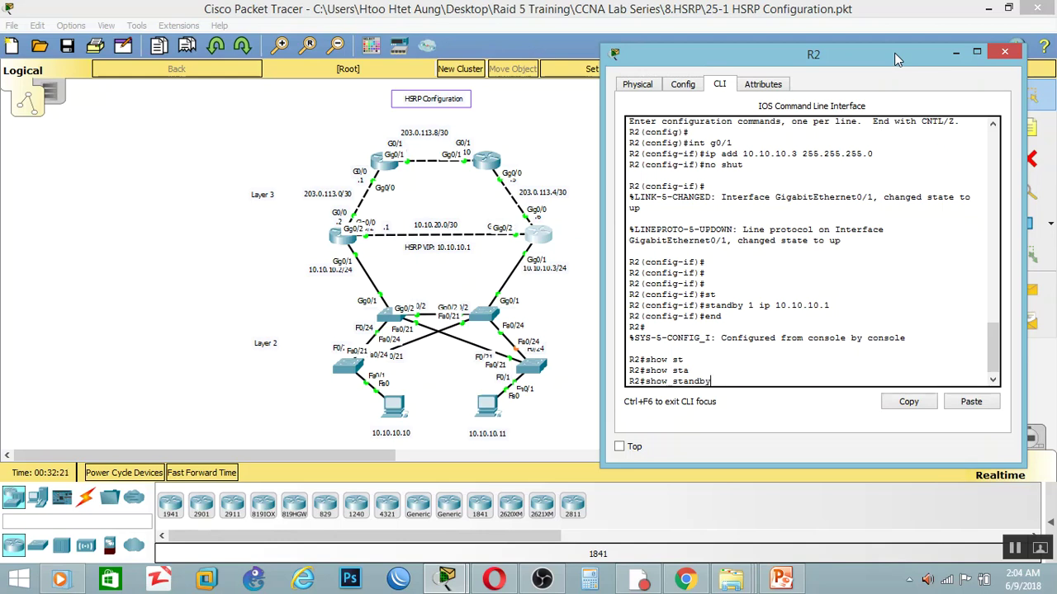
key(Return)
key(Return)
key(Return)
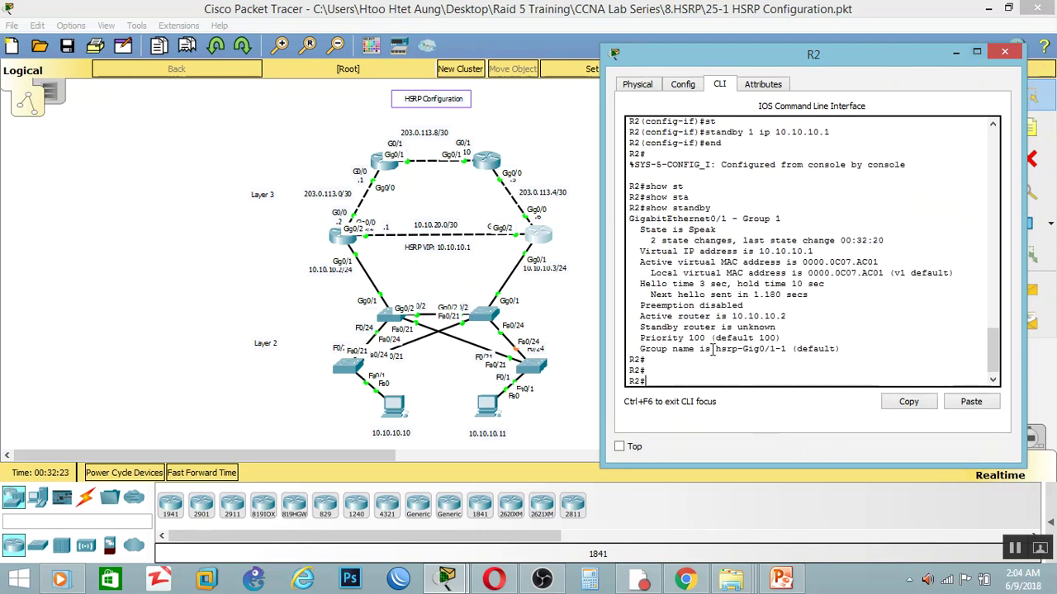
drag(726, 317, 796, 319)
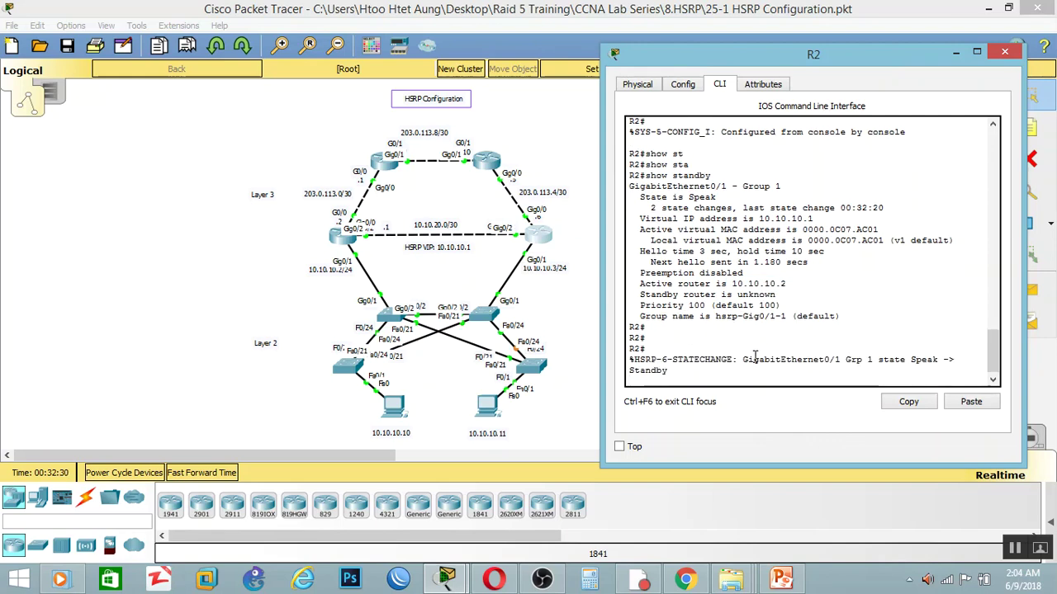
Run show standby on R2 again and examine the active router and standby router entries
key(Return)
key(Return)
key(Up)
key(Return)
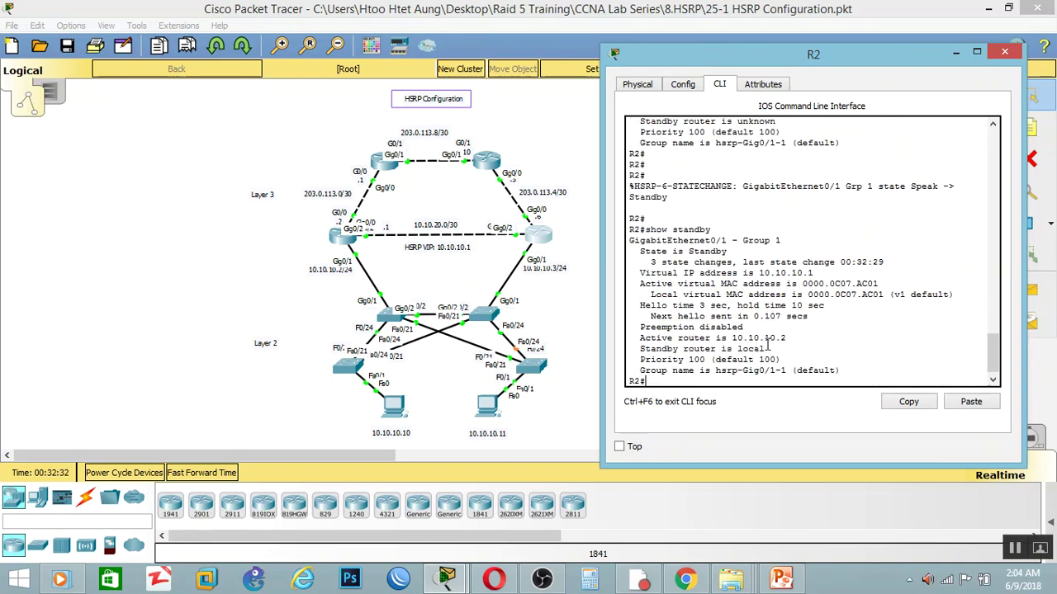
drag(768, 348, 627, 345)
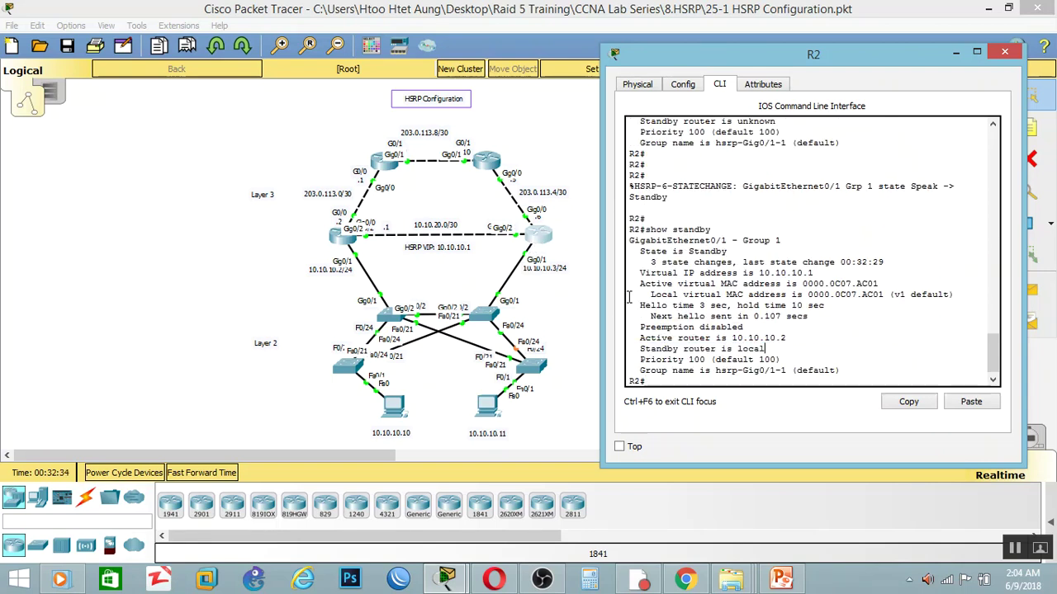
drag(766, 348, 667, 338)
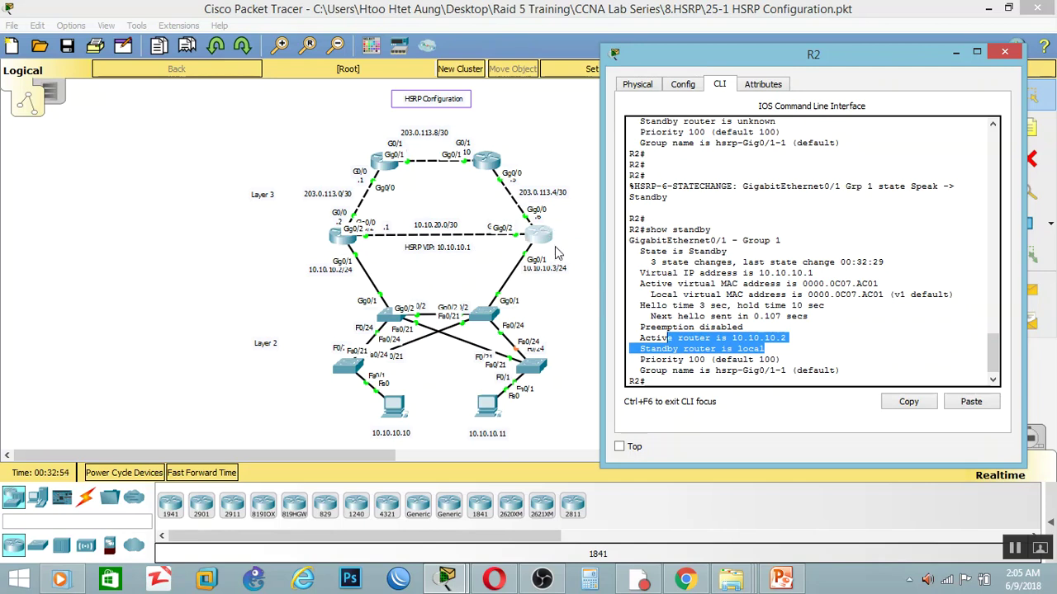
click(681, 370)
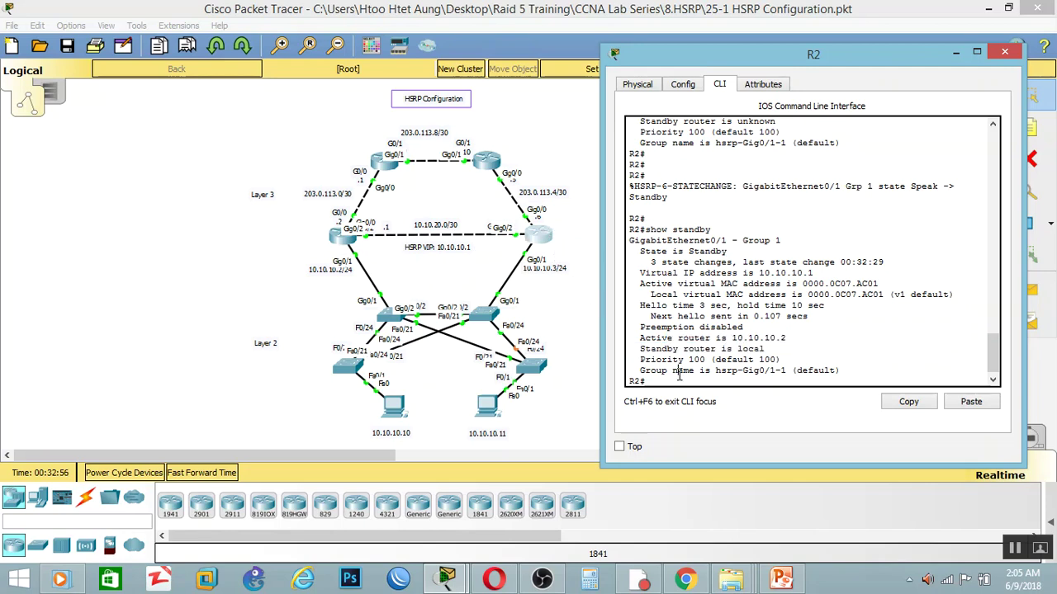
key(Return)
key(Return)
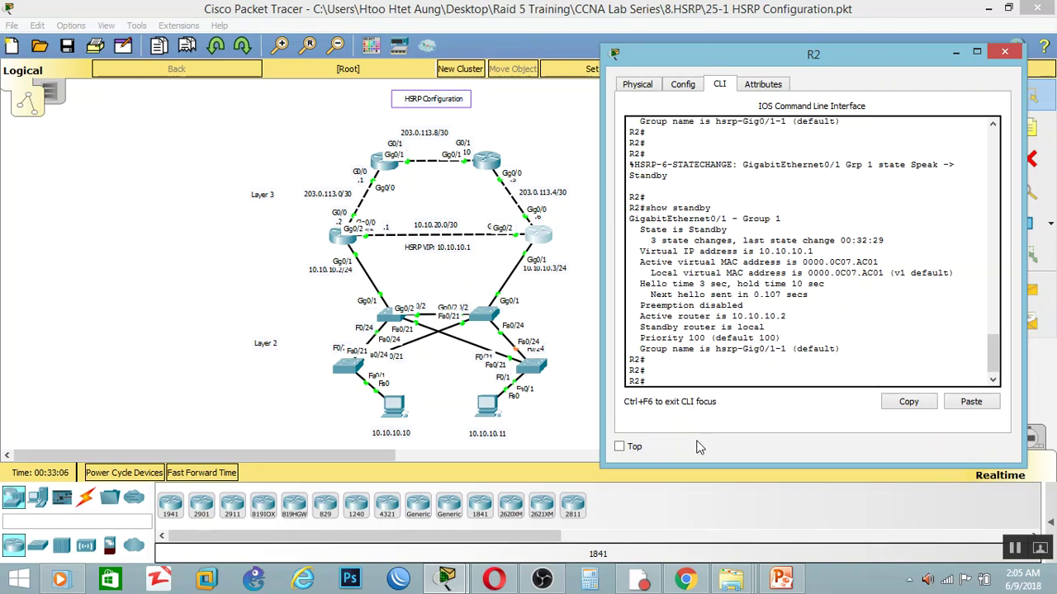
Switch to the HSRP presentation in PowerPoint and review the verify, priority and preempt commands on the Commands slide
click(781, 580)
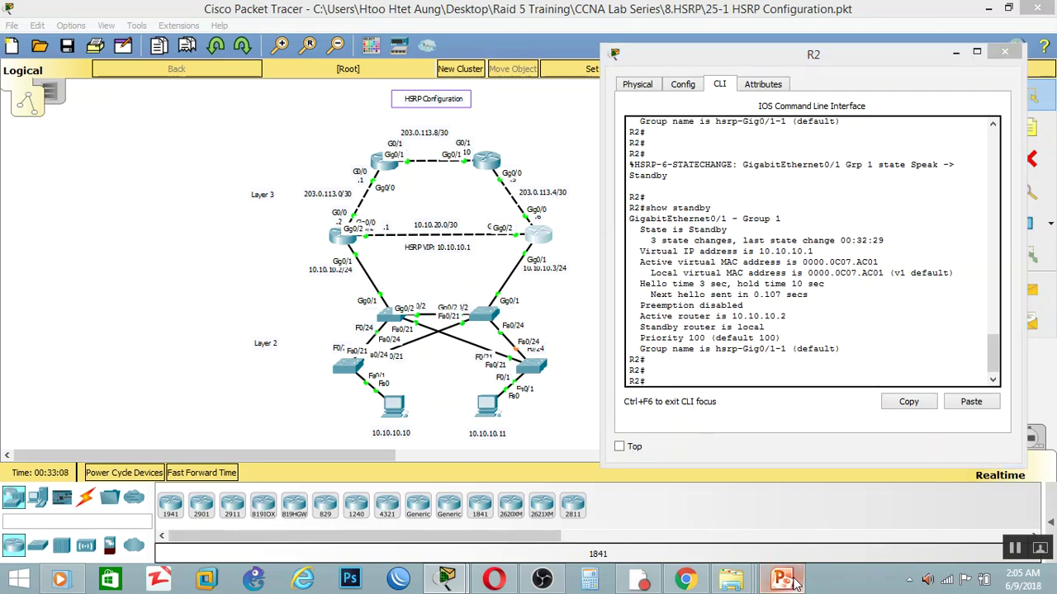
click(76, 404)
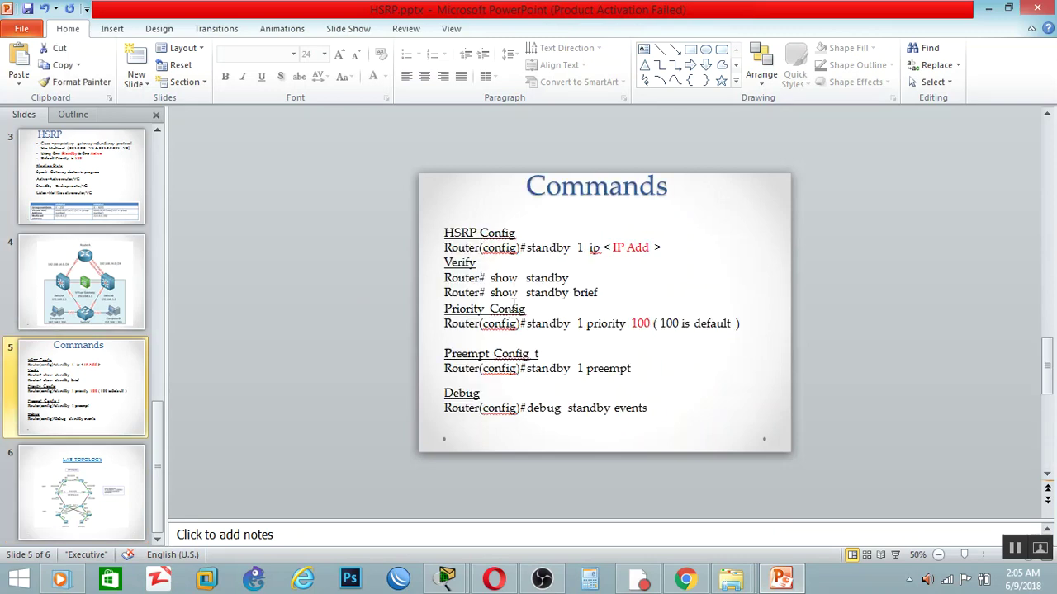
drag(520, 278, 569, 292)
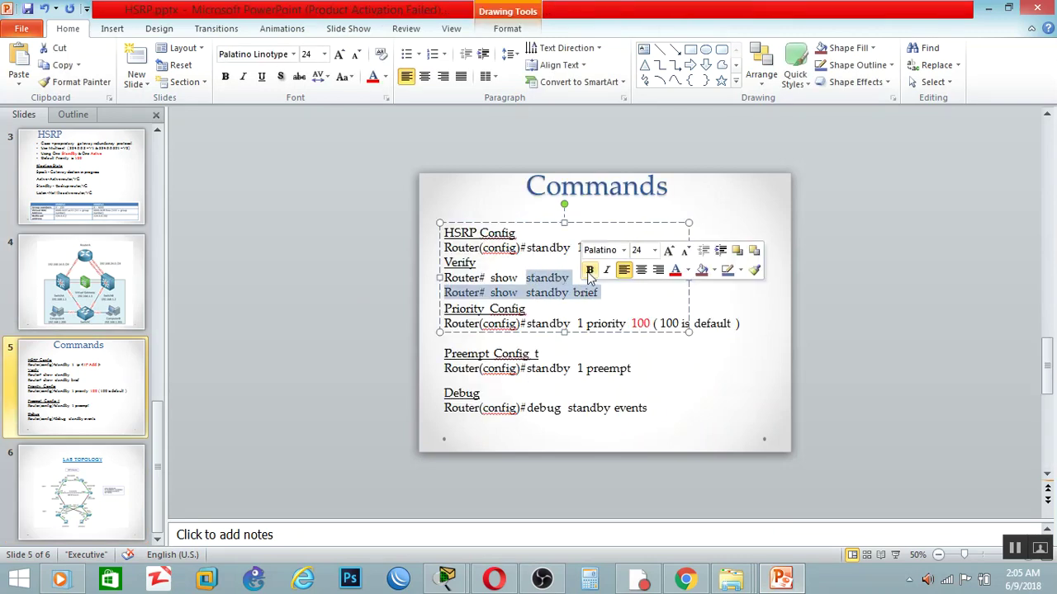
click(553, 289)
drag(527, 324, 646, 325)
click(587, 324)
click(597, 323)
click(649, 366)
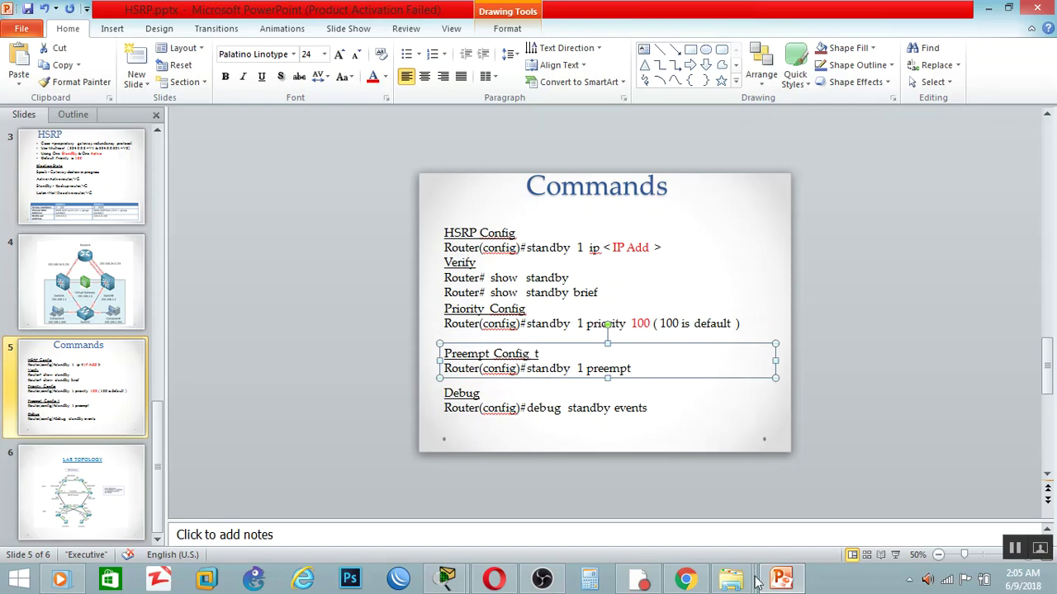
Switch back to Packet Tracer, set the HSRP group 1 priority to 150 on R2's g0/1 and leave configuration mode
key(alt+Tab)
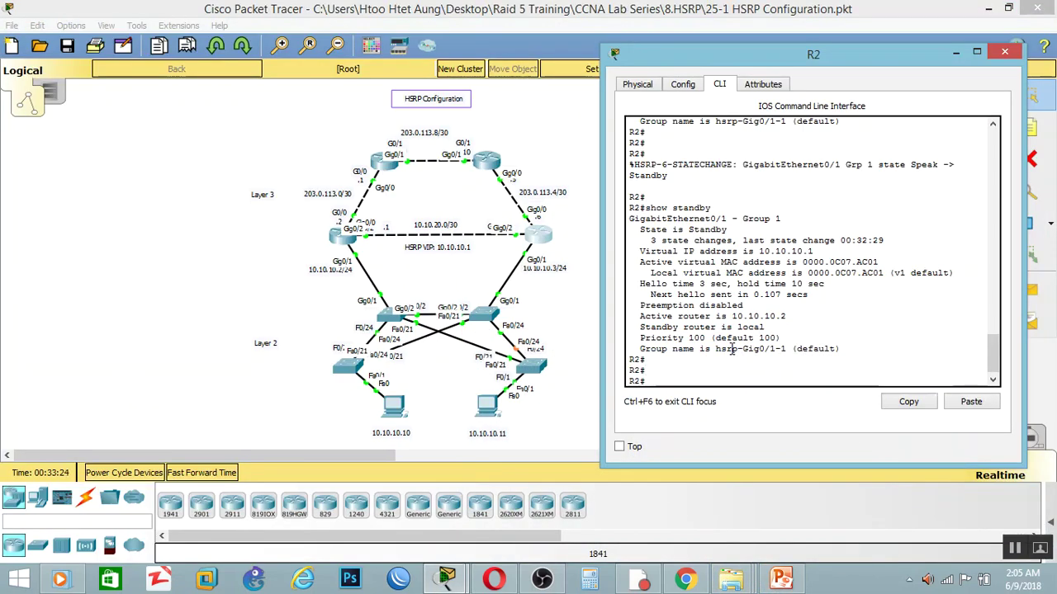
text(config t)
key(Return)
key(Return)
text(int g0/1)
key(Return)
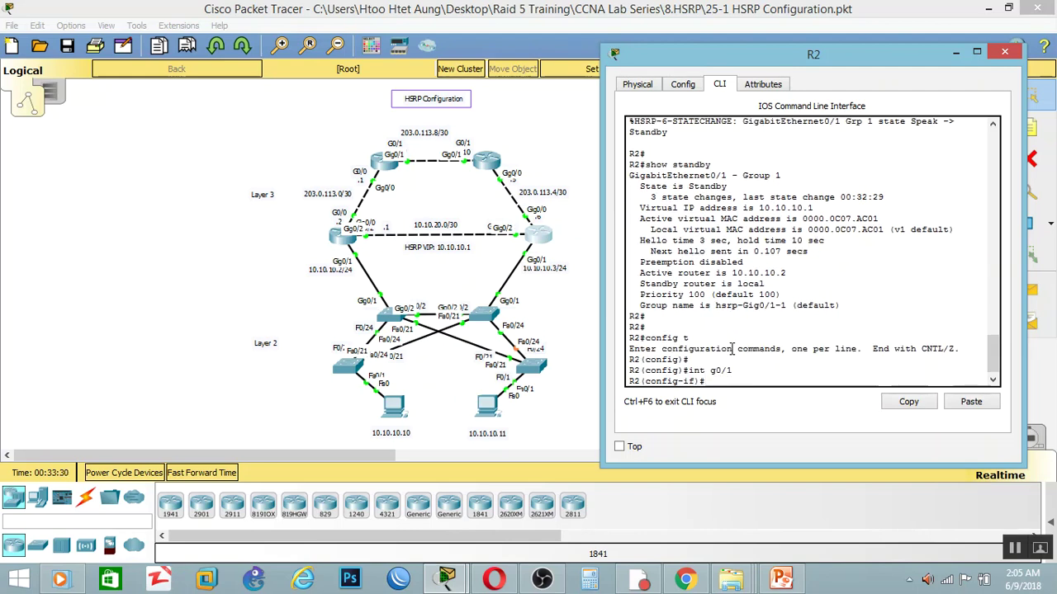
text(s)
key(Tab)
text(ta)
key(Tab)
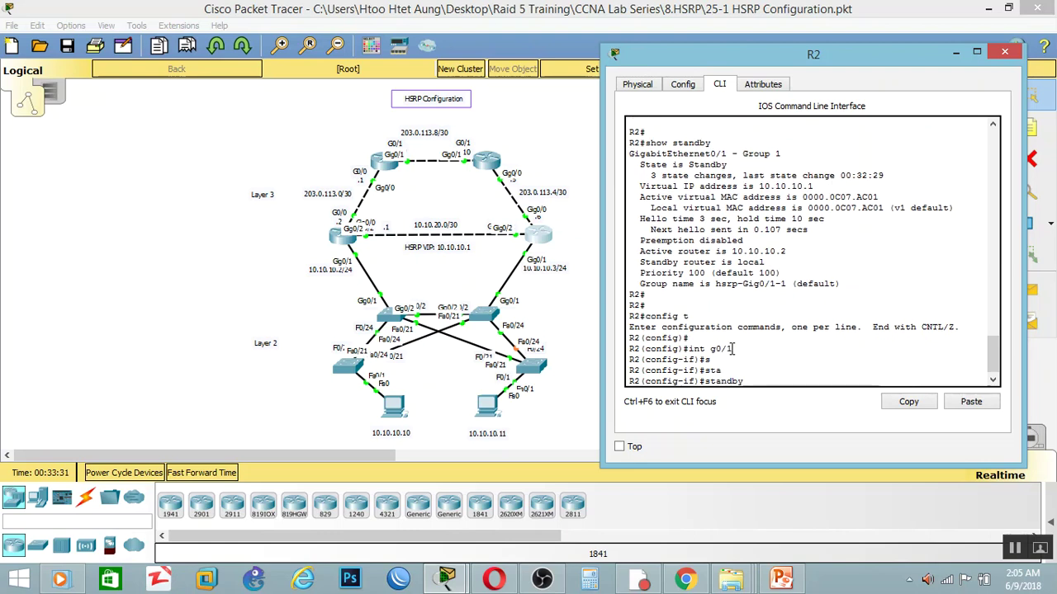
text(1 p)
key(Tab)
text(ri)
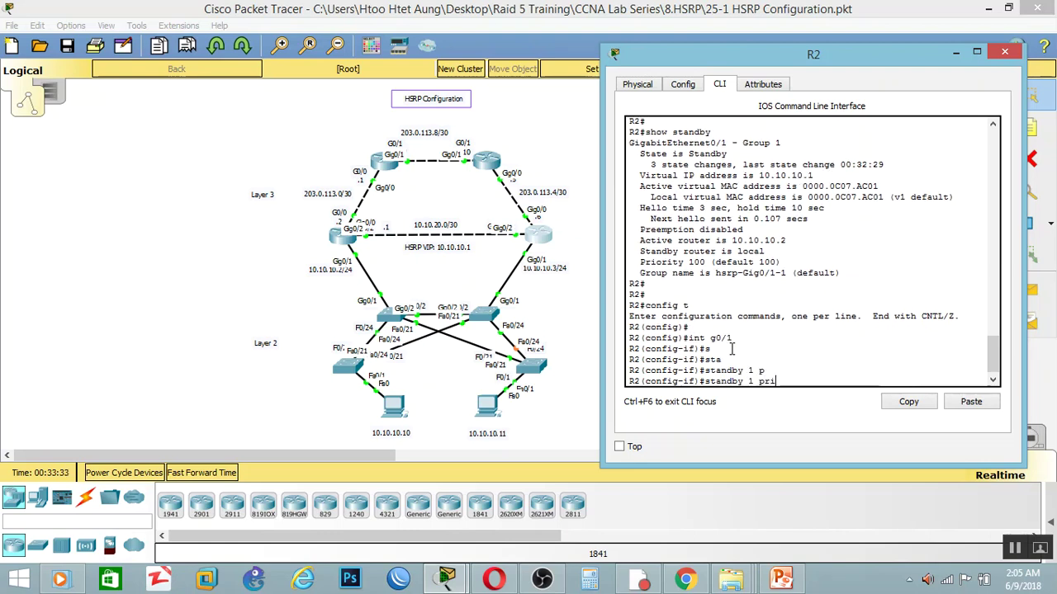
text(orit)
key(Tab)
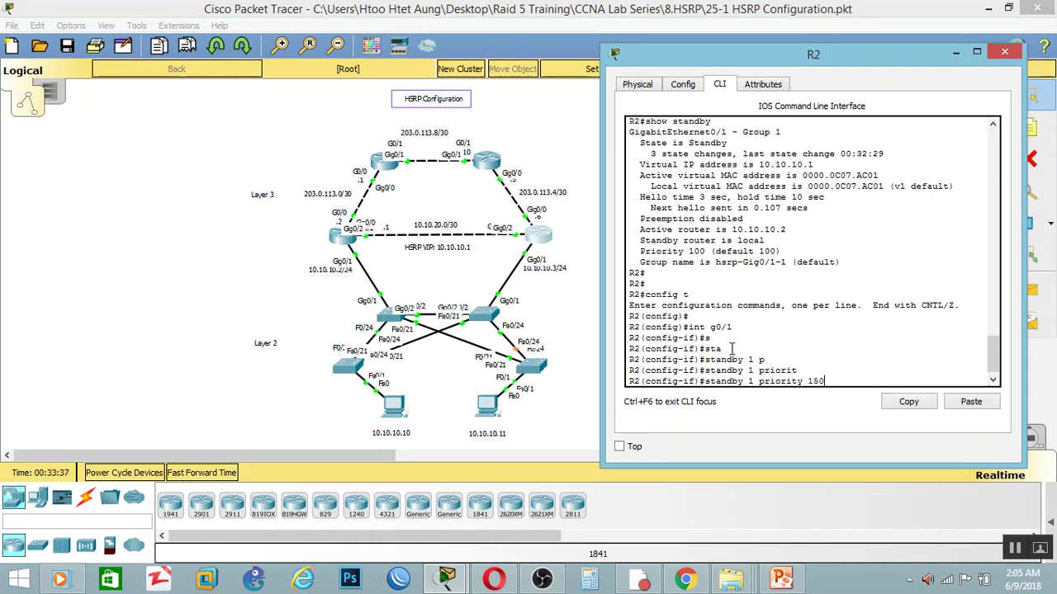
key(Return)
text(end)
key(Return)
key(Return)
key(Return)
key(Return)
Check R2's HSRP status with show standby brief and show standby, and save the router's configuration with wr
text(show )
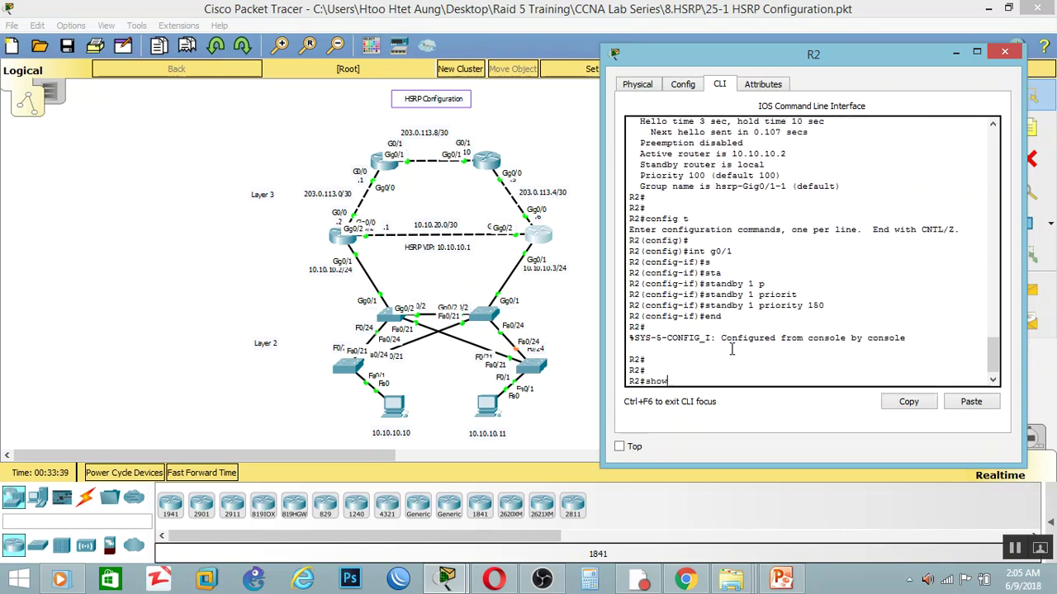
text(st)
key(Tab)
text(and)
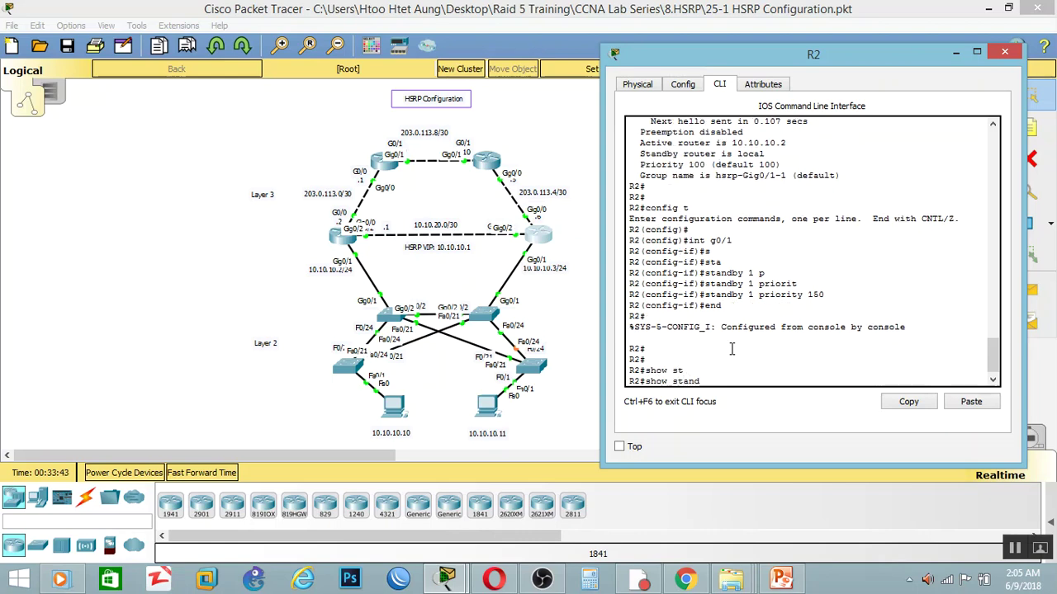
text(by br)
key(Return)
text(show standby)
key(Return)
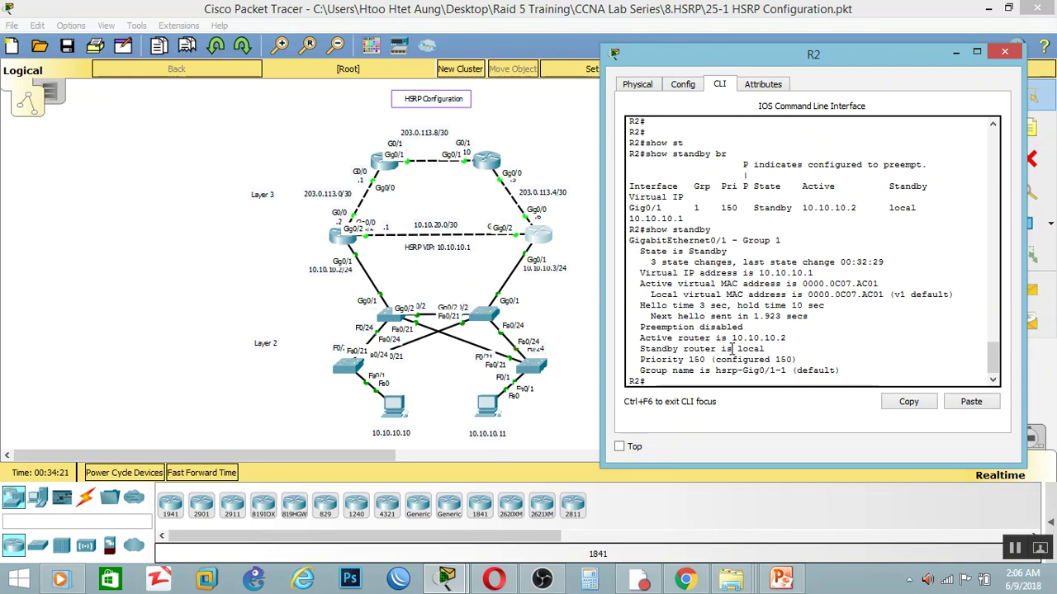
text(wr)
key(Return)
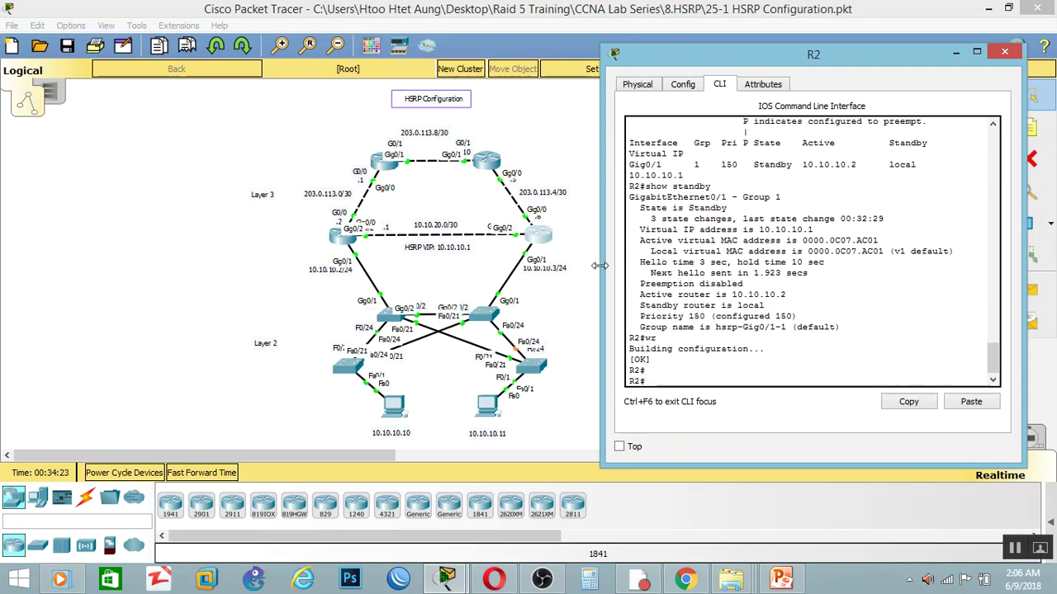
Open R1, run show standby and examine the active router, standby router and priority entries
click(343, 237)
click(342, 236)
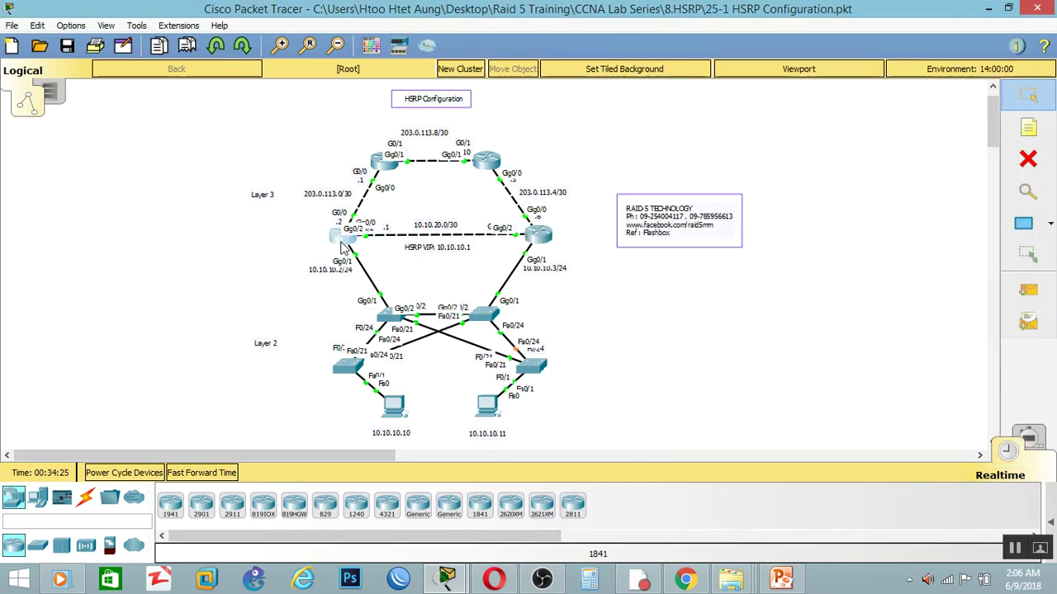
key(Return)
key(Return)
text(show s)
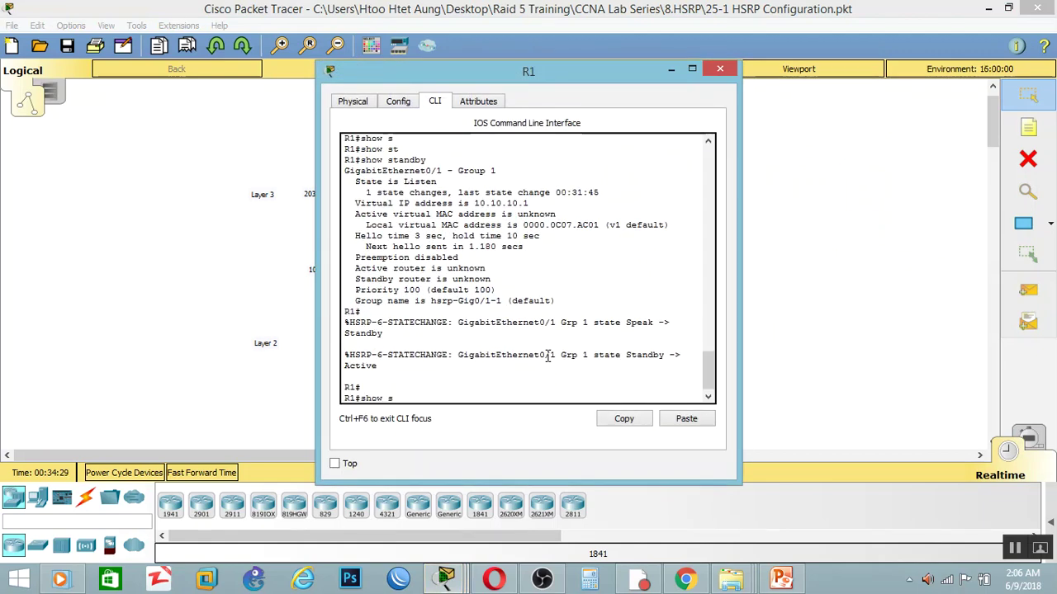
key(Tab)
text(t)
key(Tab)
text(and)
key(BackSpace)
key(BackSpace)
text(ndb)
key(BackSpace)
key(BackSpace)
key(BackSpace)
text(ndby)
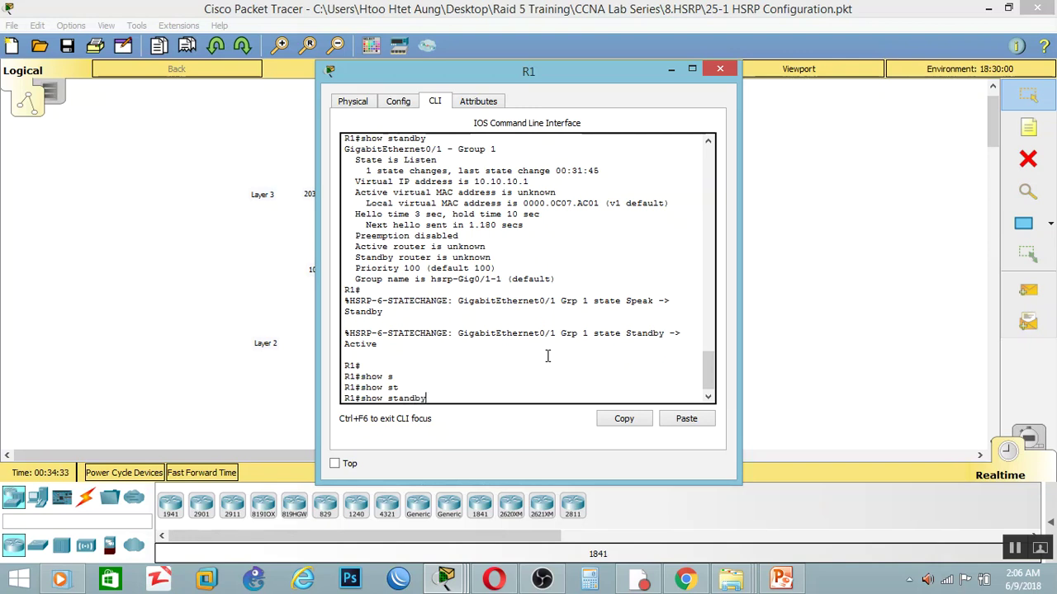
key(Return)
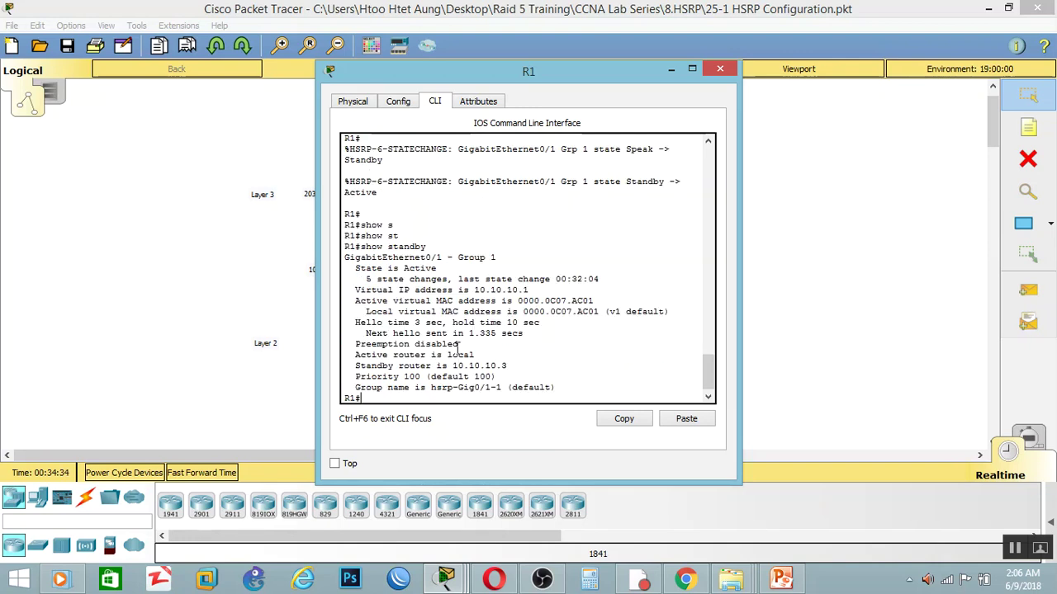
drag(477, 355, 351, 366)
drag(492, 378, 403, 377)
Save R1's configuration with wr and reload the router
click(398, 396)
text(wr)
key(Return)
key(Return)
text(reload)
key(Return)
key(Return)
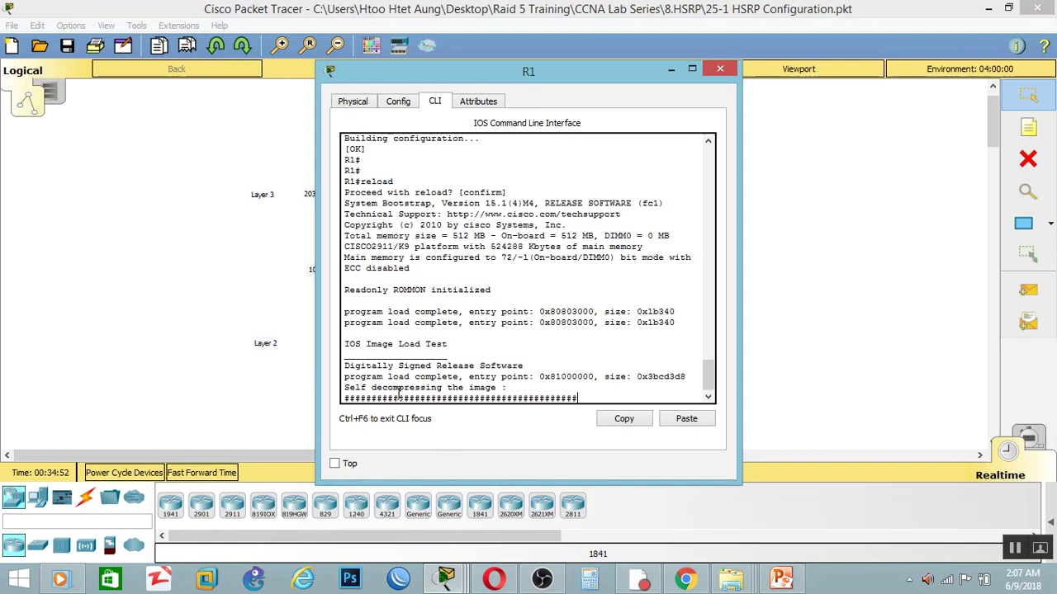
Move the R1 window aside, run show standby on R2 and examine its active and standby router entries
drag(462, 72, 181, 73)
click(545, 237)
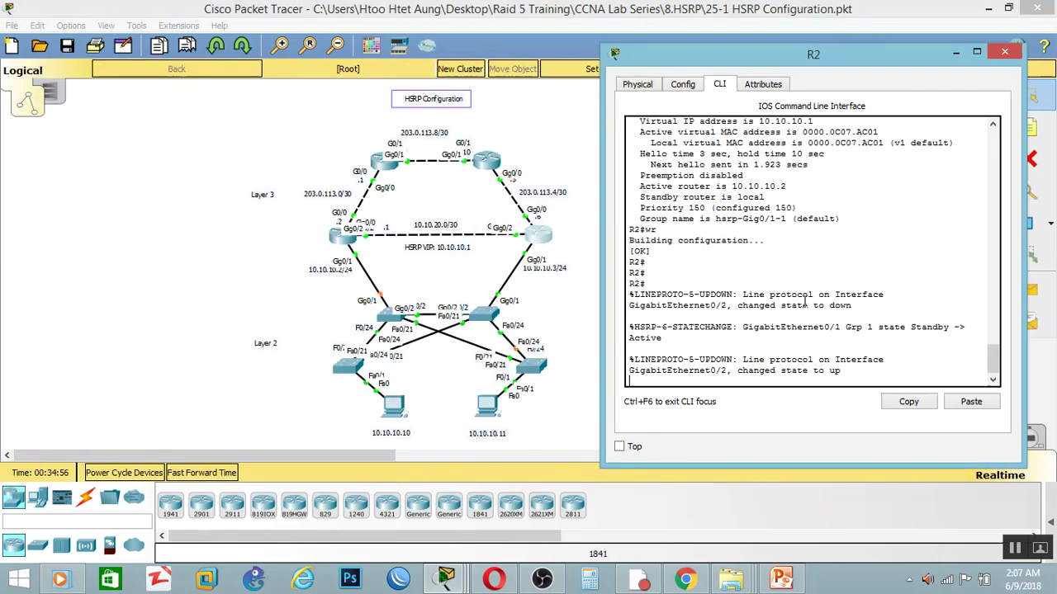
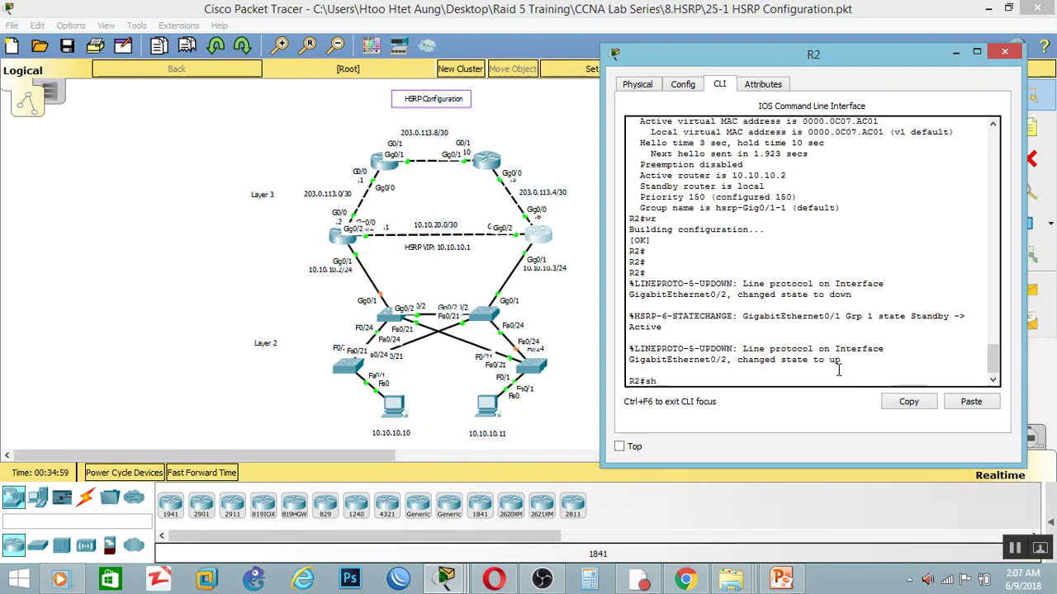
text(s)
key(Tab)
text(tan)
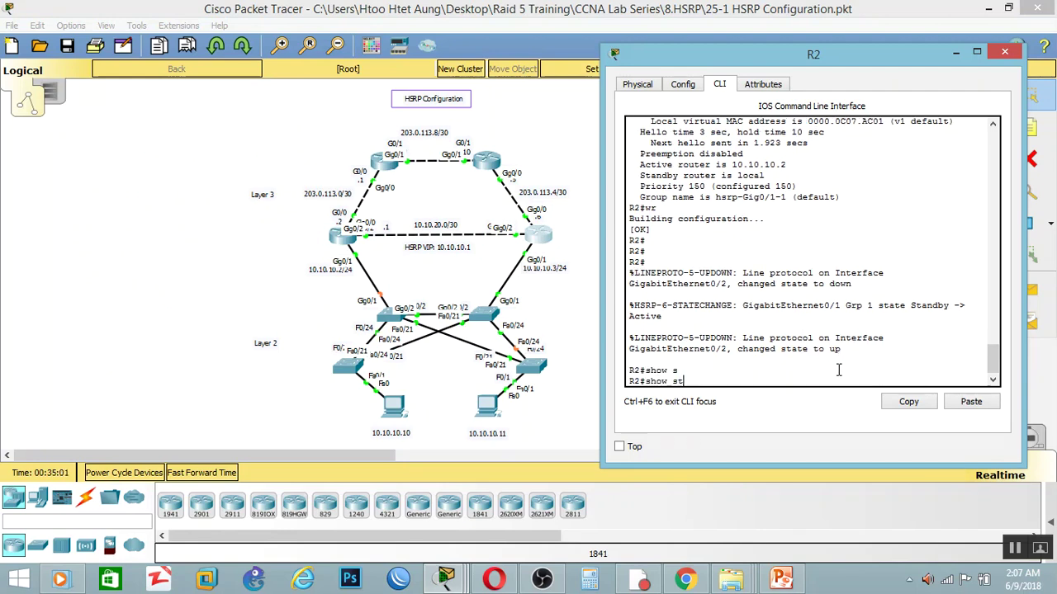
key(Return)
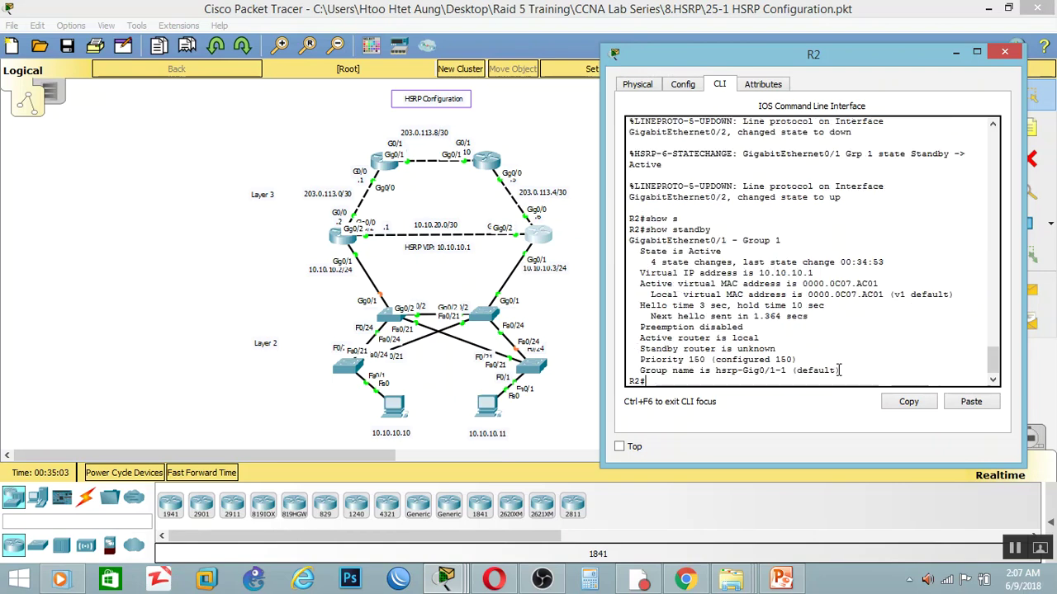
drag(761, 338, 791, 347)
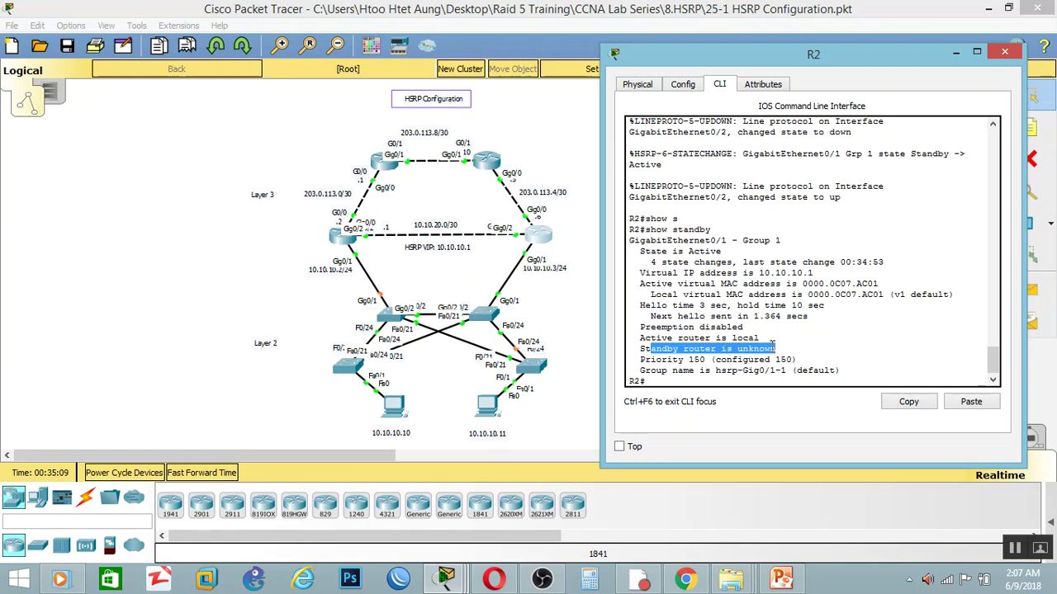
Open R1's command line and enter privileged EXEC mode
click(353, 245)
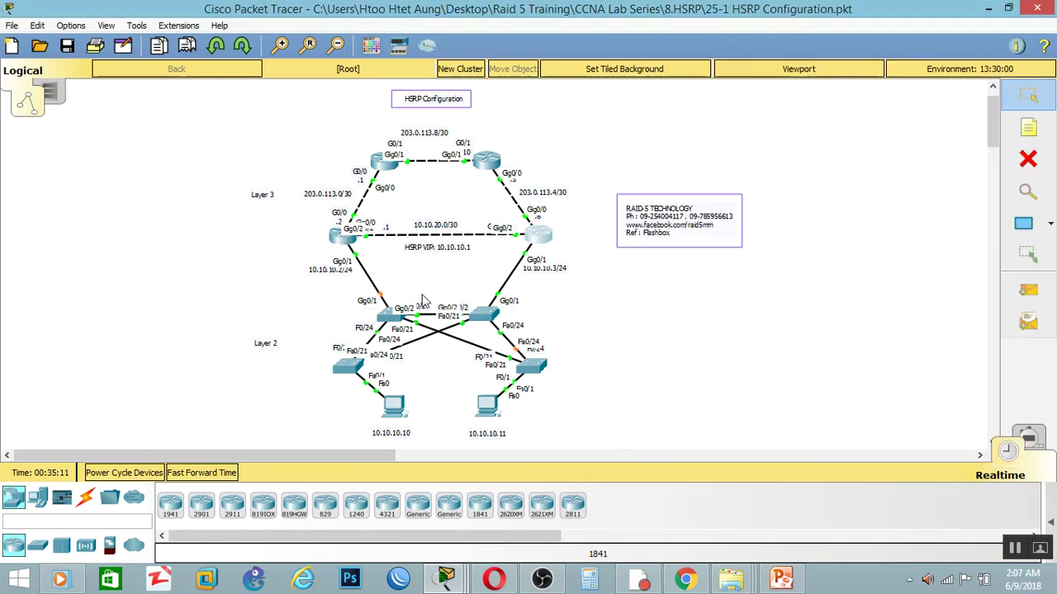
click(341, 237)
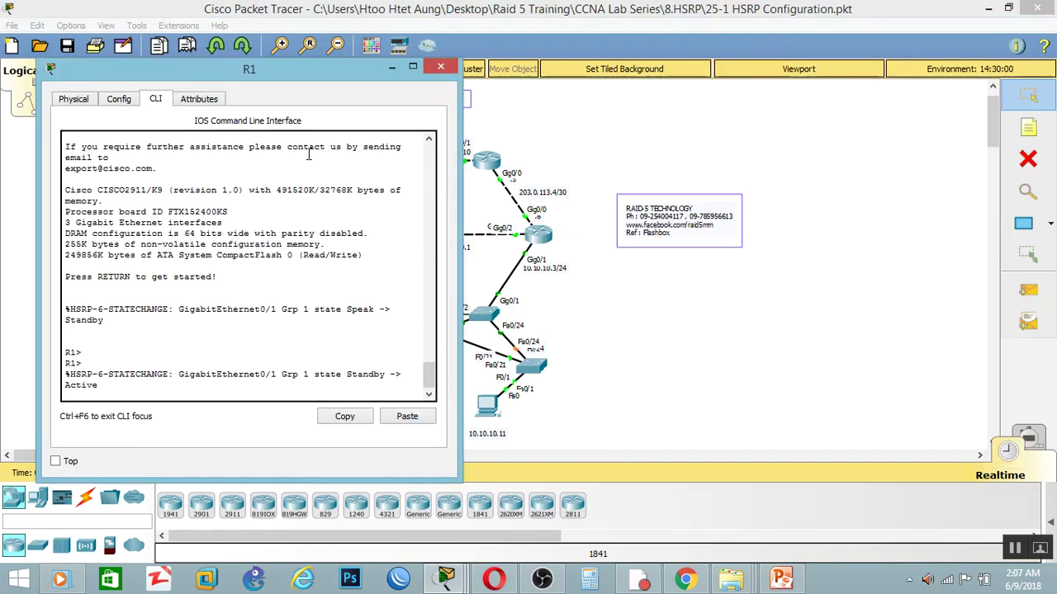
key(Return)
key(Return)
text(e)
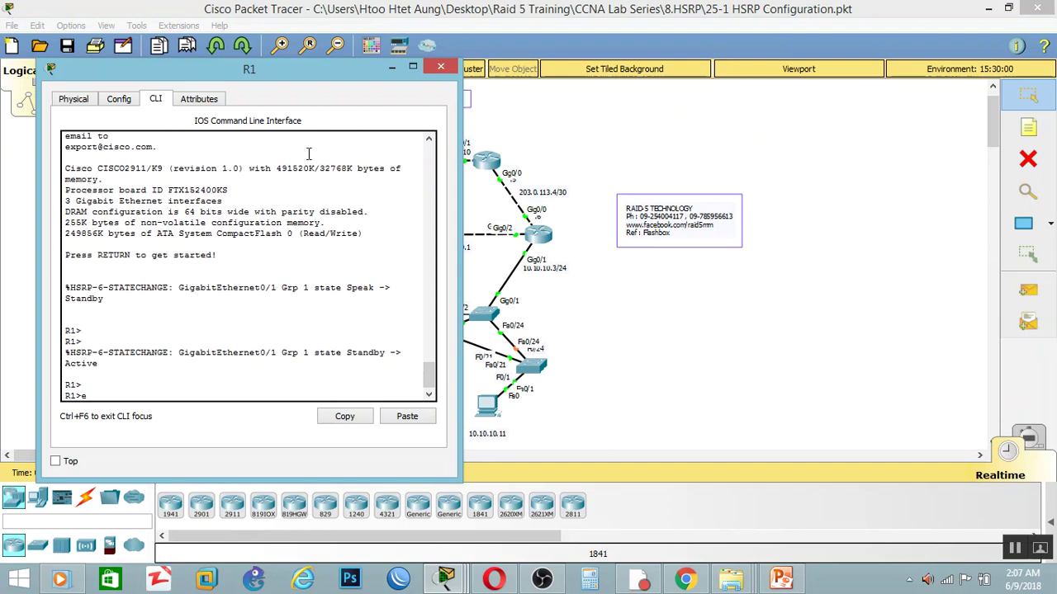
text(n)
key(Return)
Try to run show standby from R1's global configuration mode, and return to privileged EXEC mode
text(config t)
key(Return)
key(Return)
text(show st)
key(Tab)
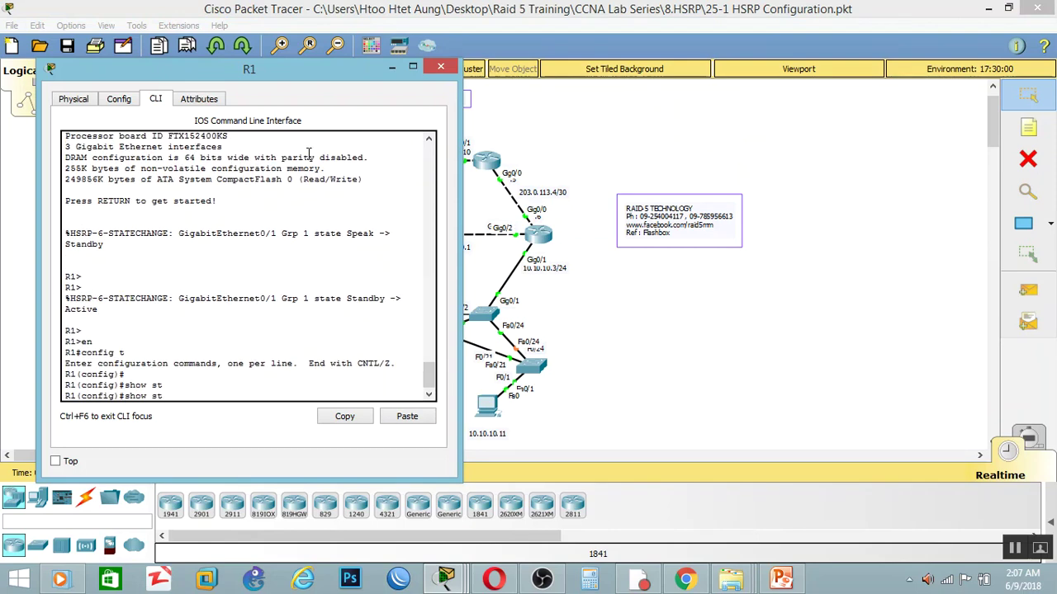
text(andby)
key(Return)
key(Return)
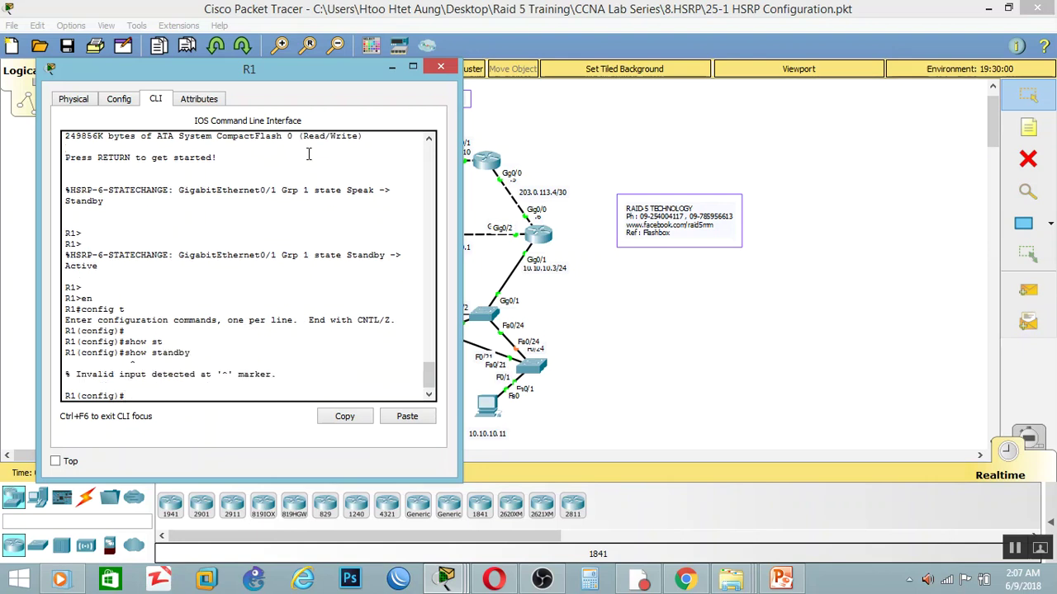
text(s)
key(BackSpace)
text(end)
key(Return)
Run show standby on R1 and examine its HSRP state and the active router's address
text(show s)
key(Tab)
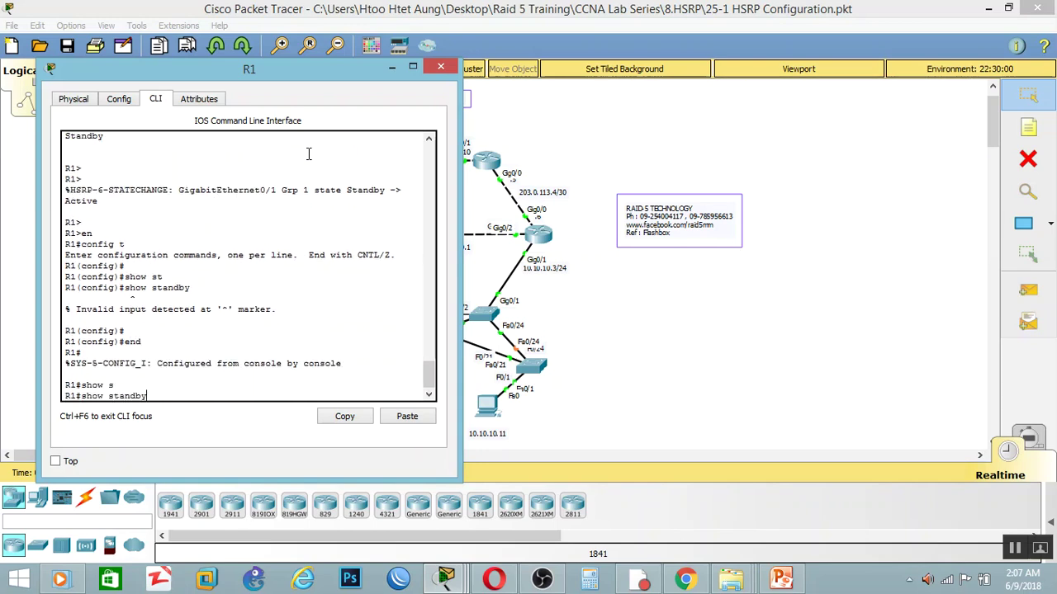
text(tandby)
key(Return)
drag(221, 374, 135, 376)
click(83, 384)
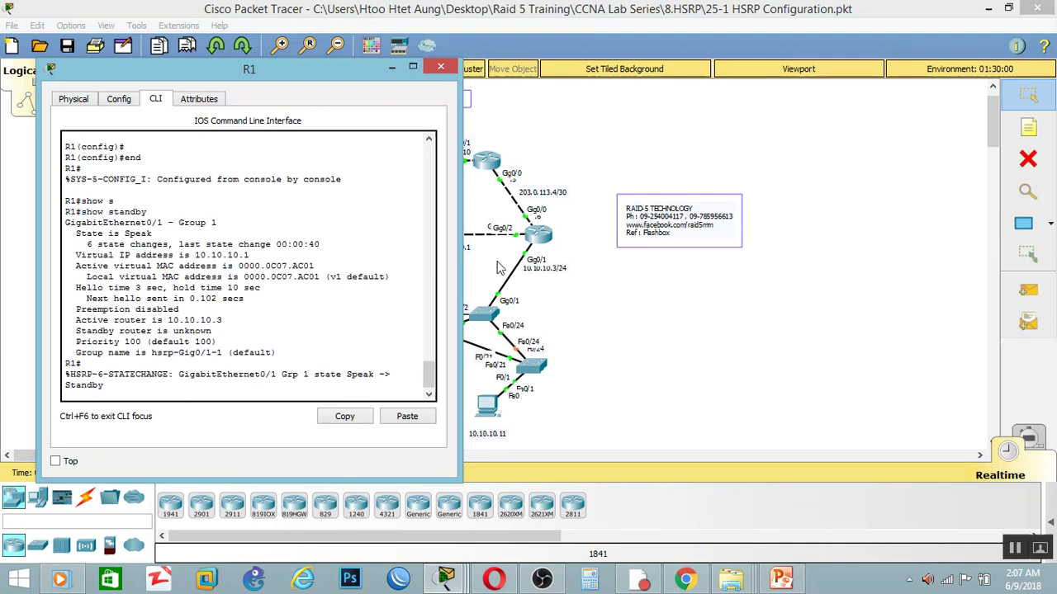
Close R1, run ipconfig in PC2's command prompt and examine its default gateway address
click(441, 66)
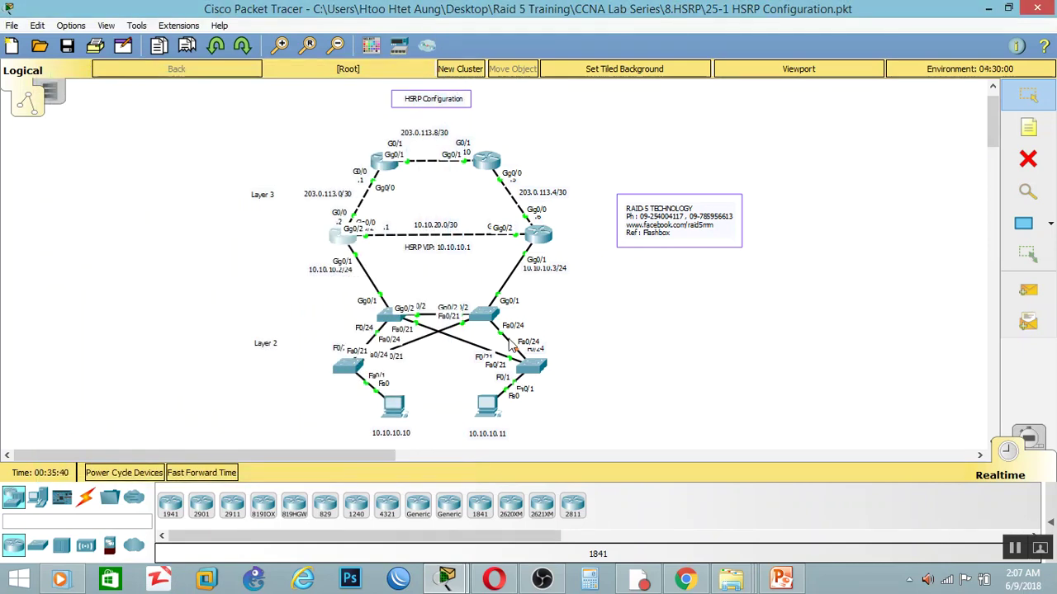
scroll(513, 351, down, 3)
scroll(513, 355, up, 3)
click(492, 405)
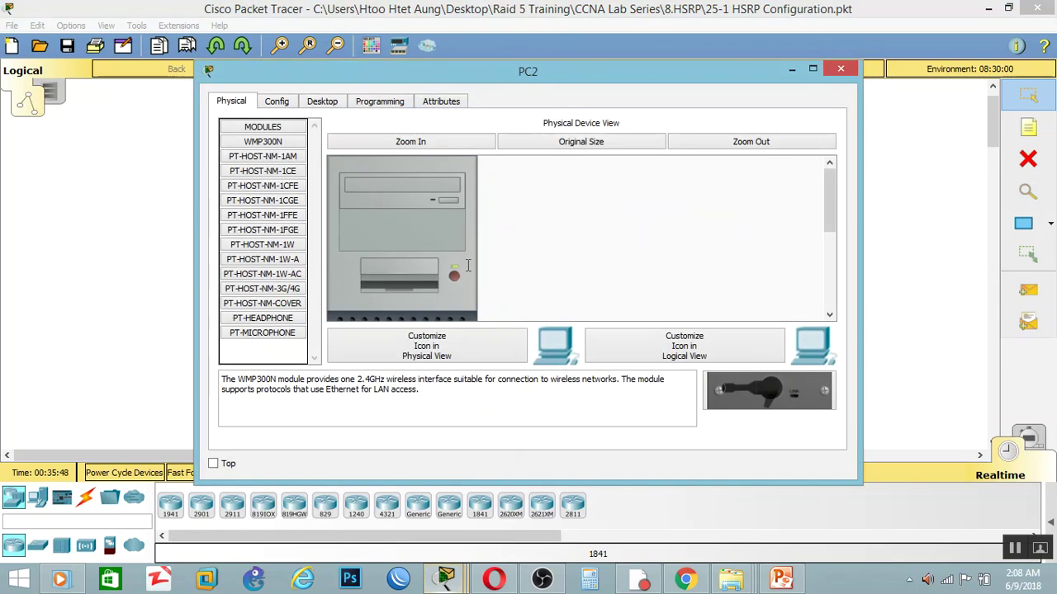
click(330, 103)
click(620, 149)
text(ipconfig)
key(Return)
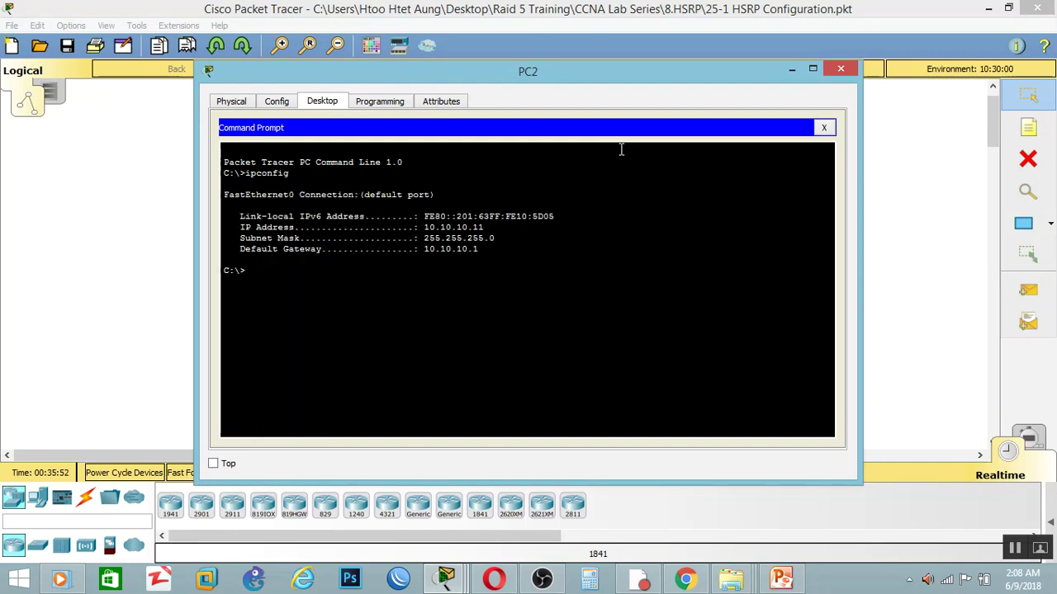
drag(505, 249, 424, 250)
click(451, 281)
Shift the overlapping G0/0 label beside the upper-right router clear of its address, and ping 203.0.113.5 from PC2's command prompt
drag(590, 76, 647, 264)
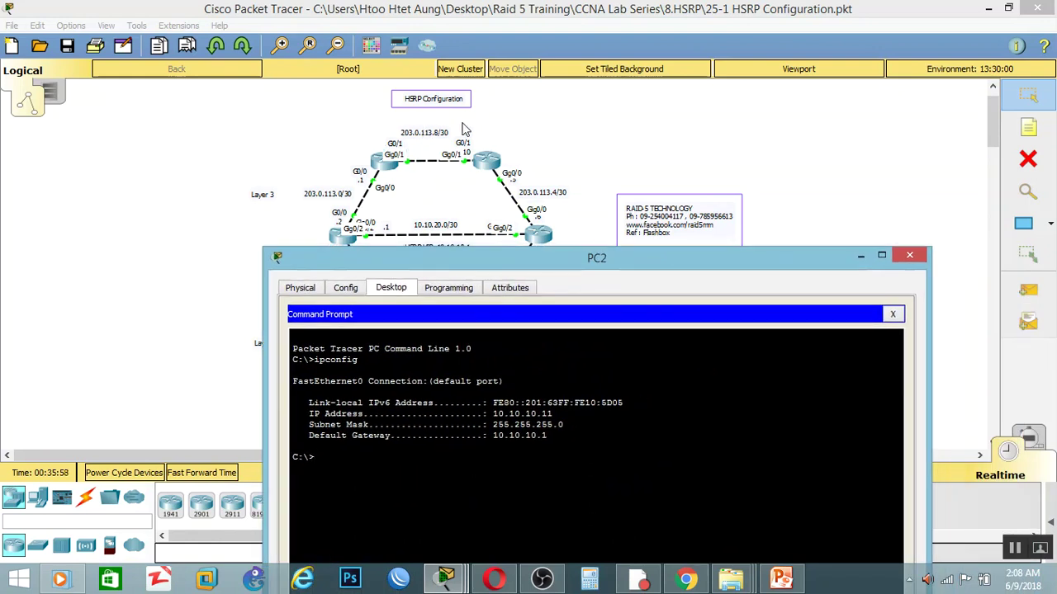
click(529, 173)
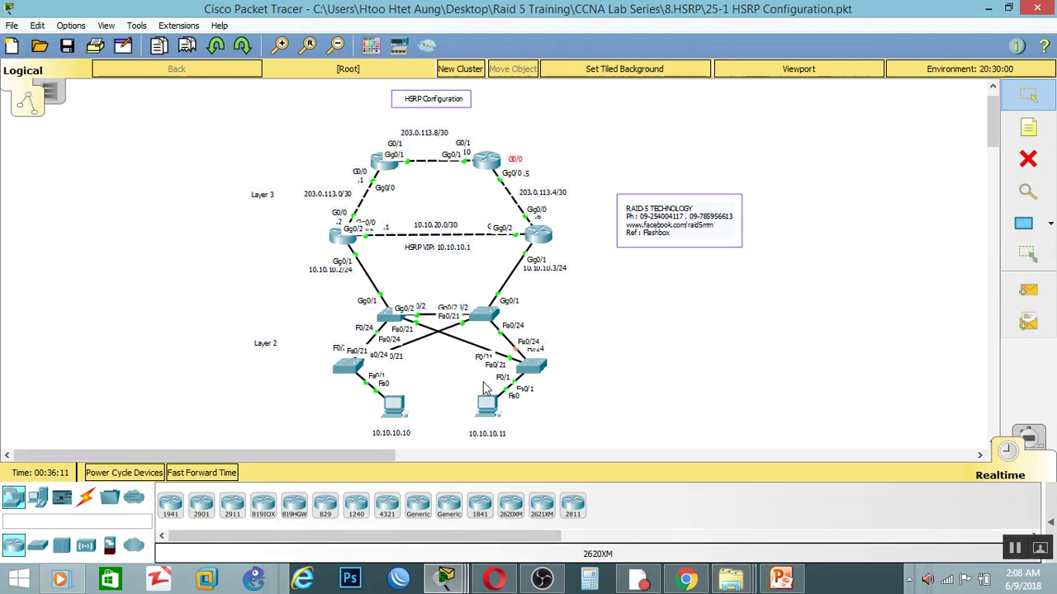
click(488, 406)
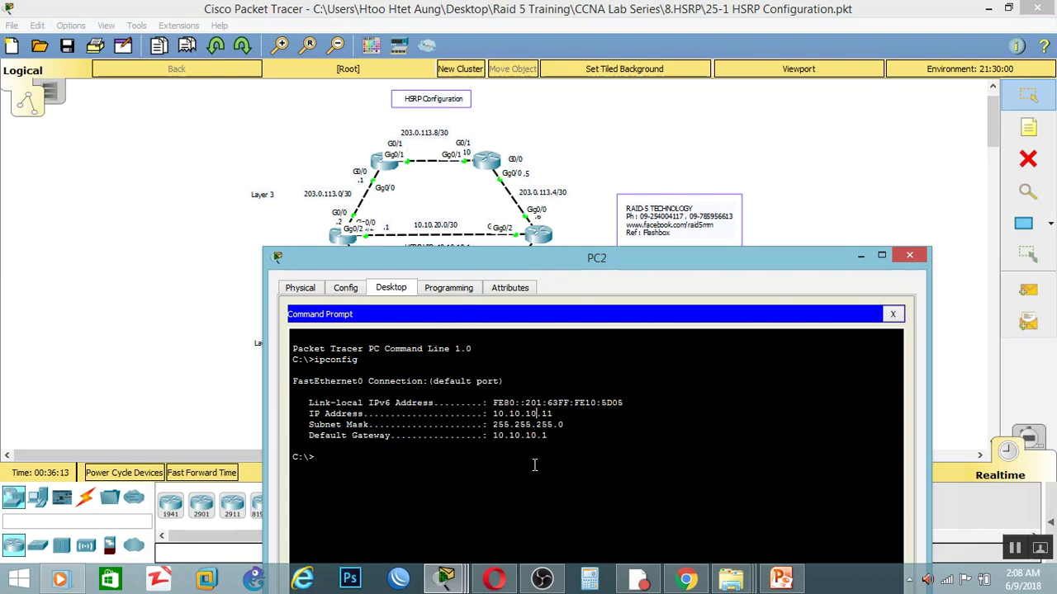
key(Return)
key(Return)
text(piu)
key(BackSpace)
text(ng)
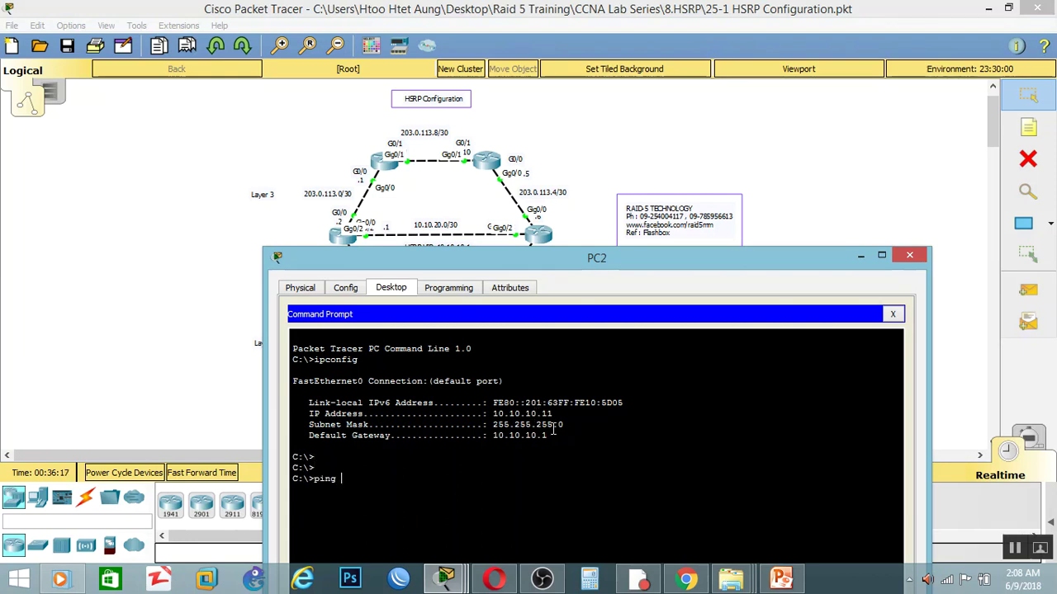
text( 203.0.113.5)
key(Return)
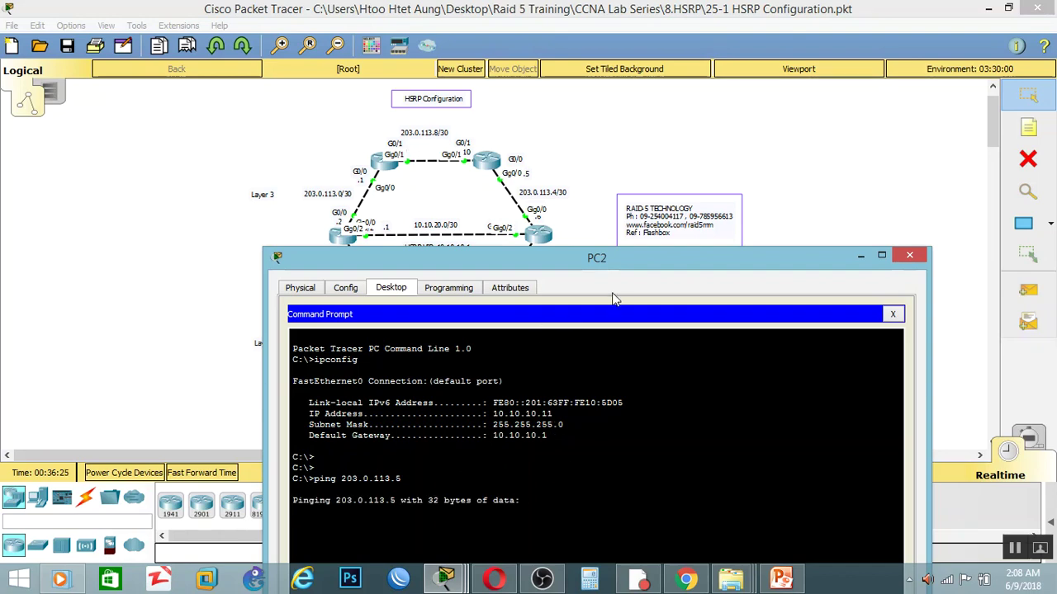
Run tracert to 203.0.113.5 from PC2, examine the first hop, and close PC2
drag(638, 253, 603, 146)
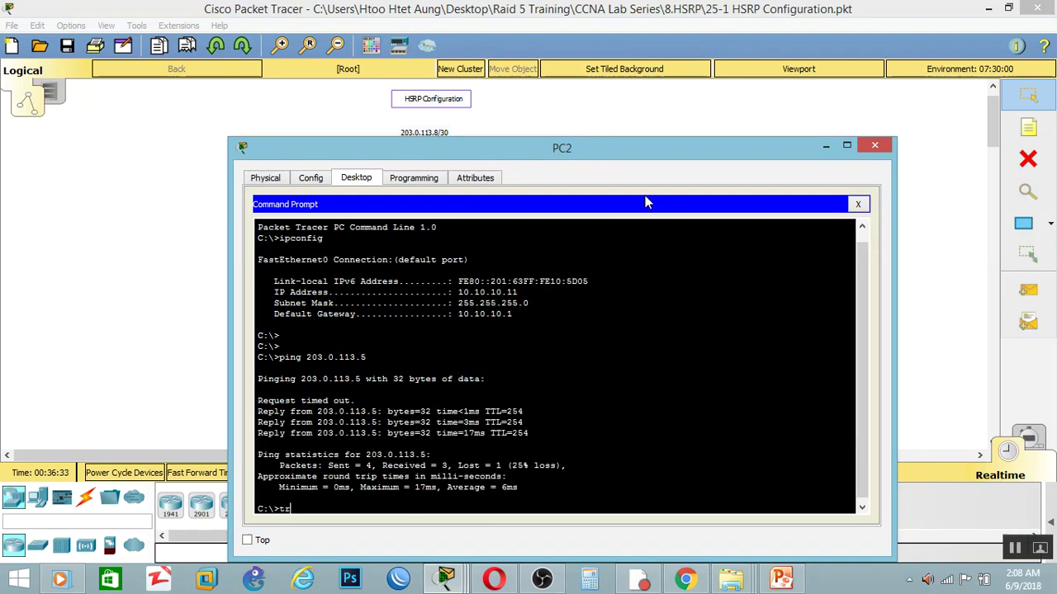
text(acert 203.0.113.5)
key(Return)
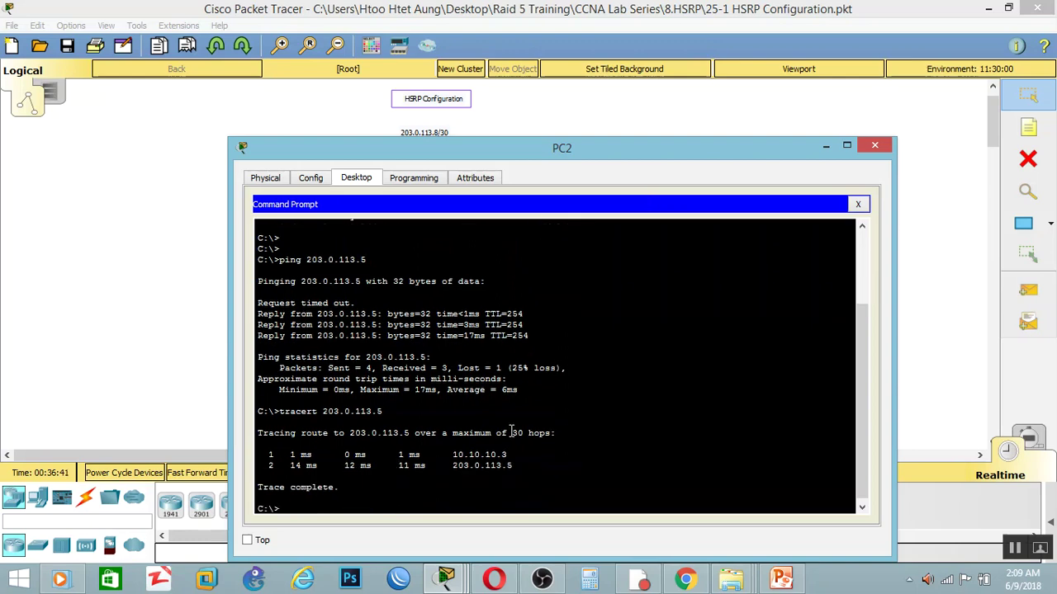
drag(487, 450, 259, 447)
click(875, 145)
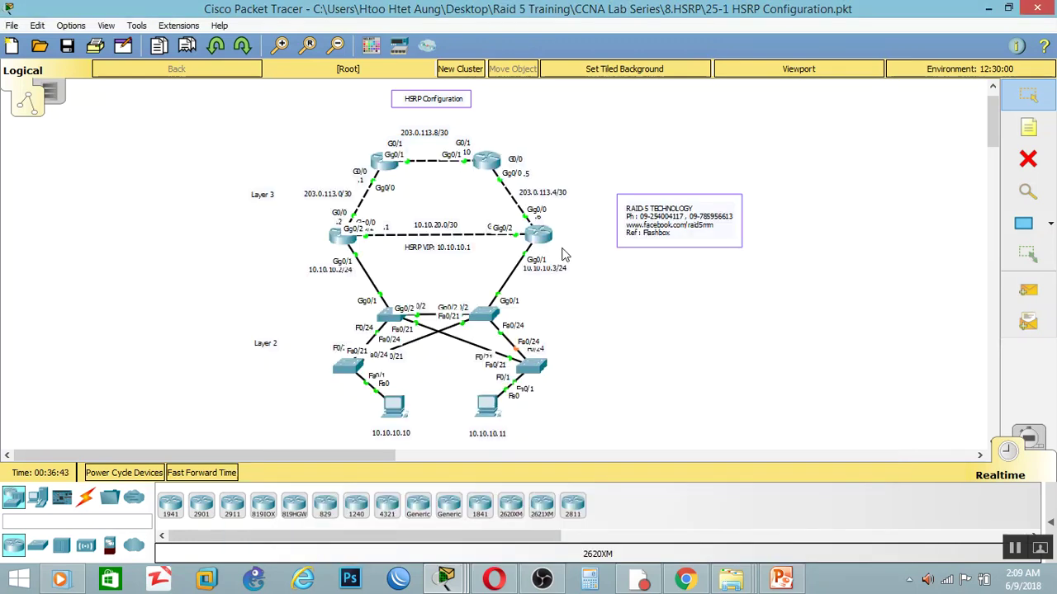
Open PC1's command prompt and ping 203.0.113.5
click(393, 409)
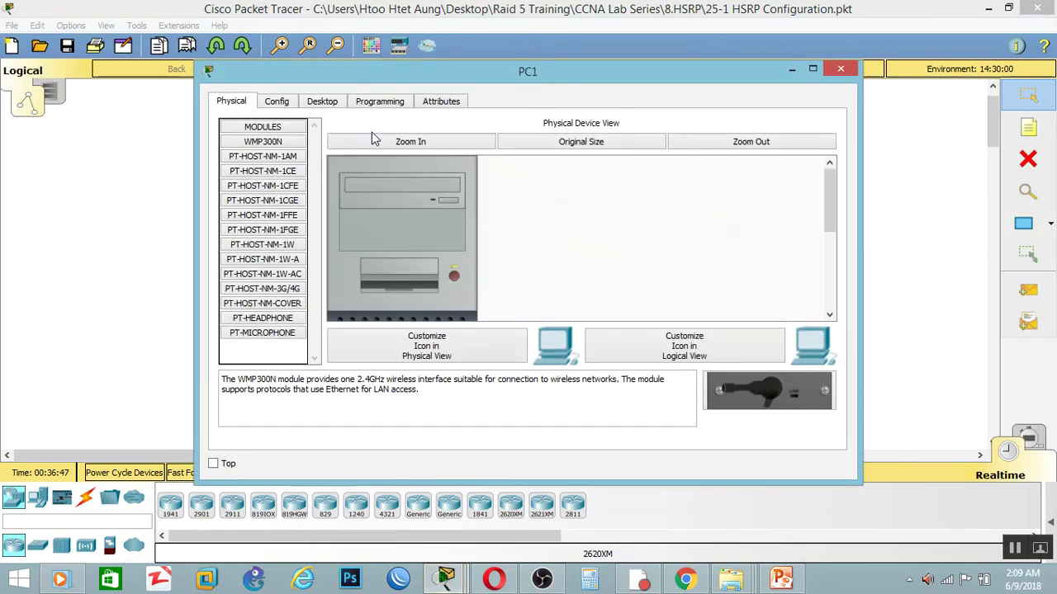
click(332, 101)
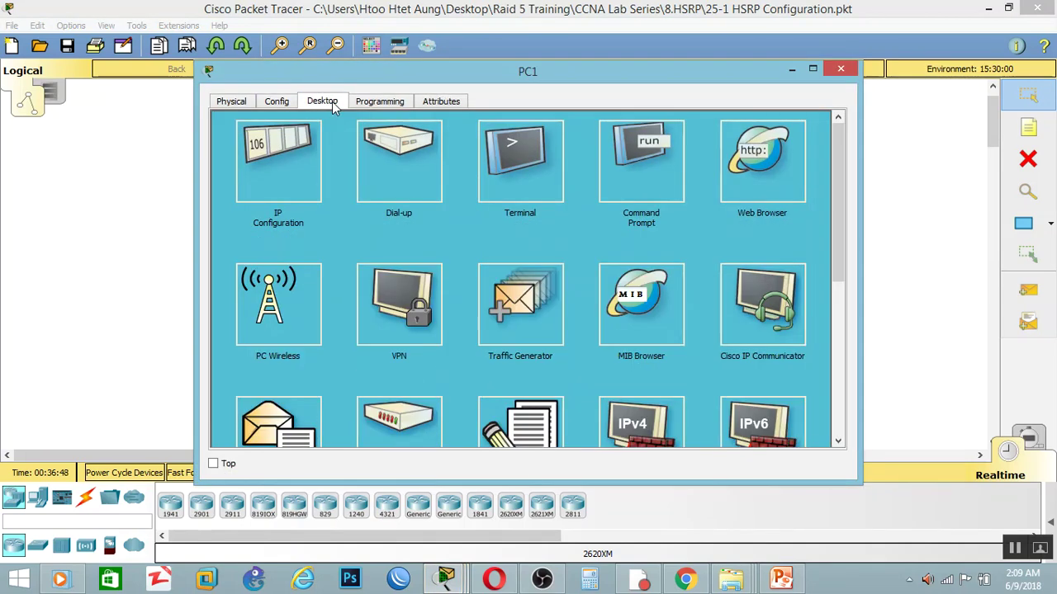
click(619, 169)
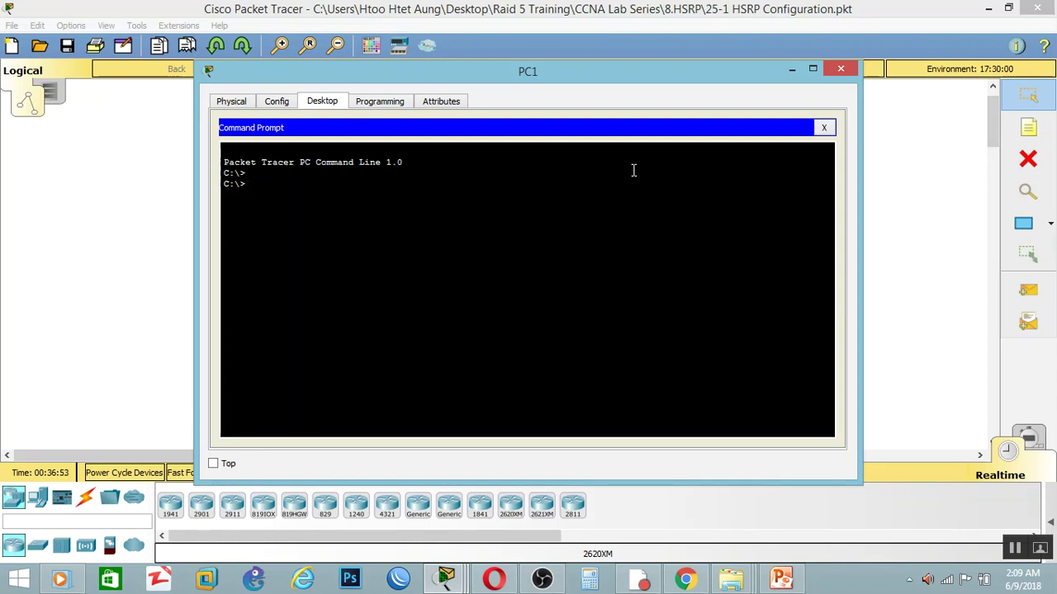
text(ping 203.0.113.5)
key(Return)
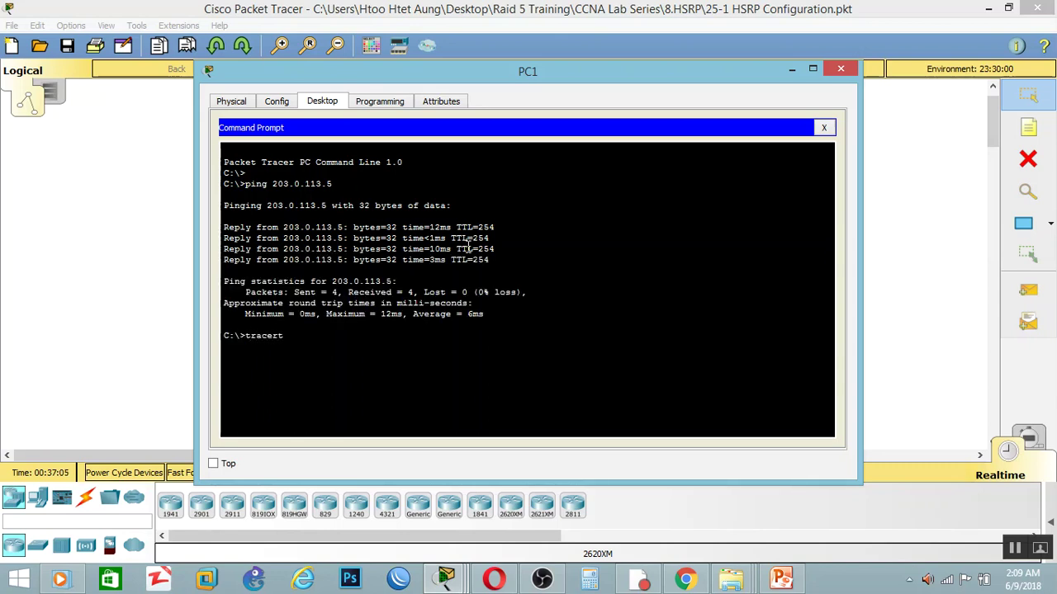
Run tracert to 203.0.113.5 from PC1, examine the first hop's address, and close PC1
text(tracert 203.0.113.5)
key(Return)
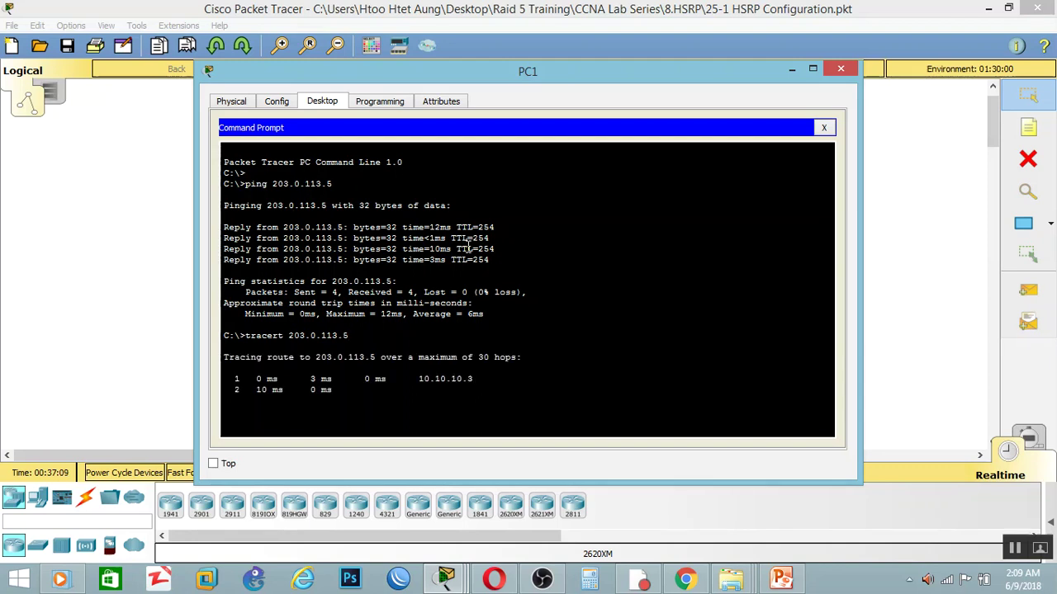
drag(474, 381, 464, 382)
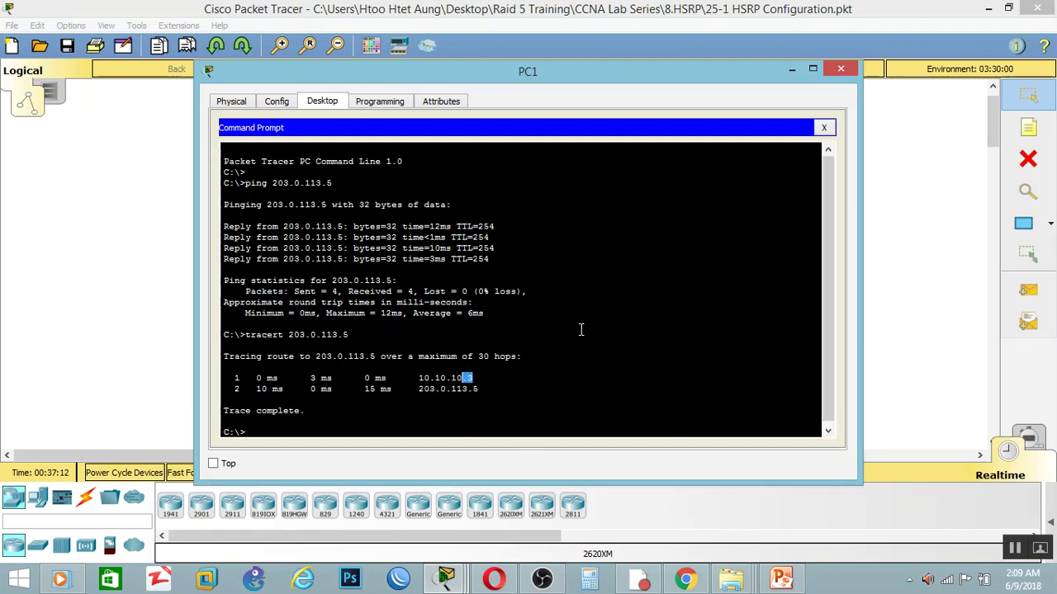
click(825, 129)
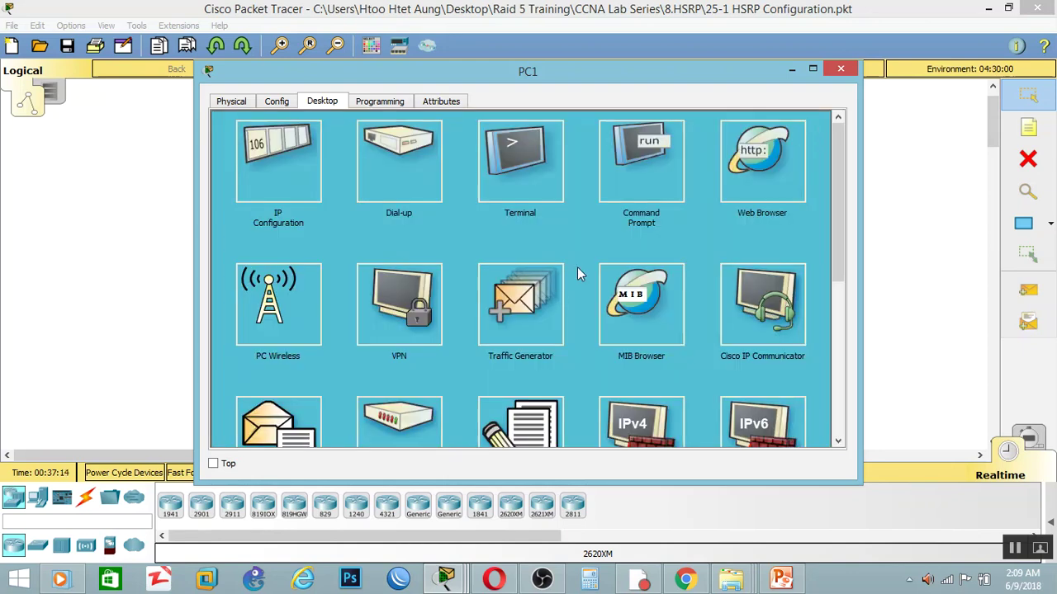
click(840, 68)
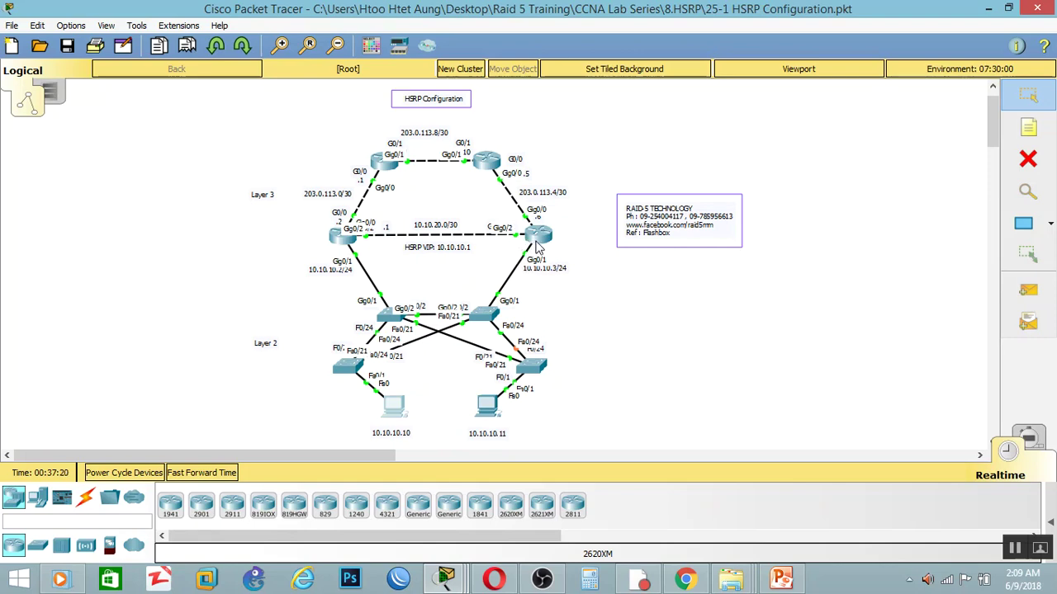
Switch to the HSRP PowerPoint presentation and remove the stray trailing "t" from the Preempt Config heading on the Commands slide
click(781, 579)
click(484, 350)
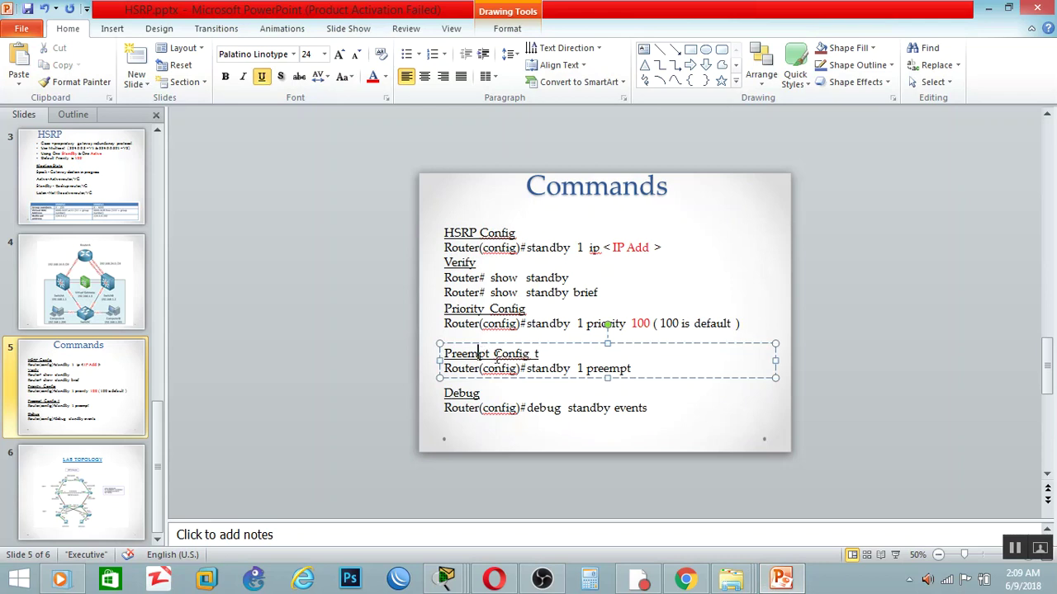
click(539, 354)
click(570, 391)
click(714, 433)
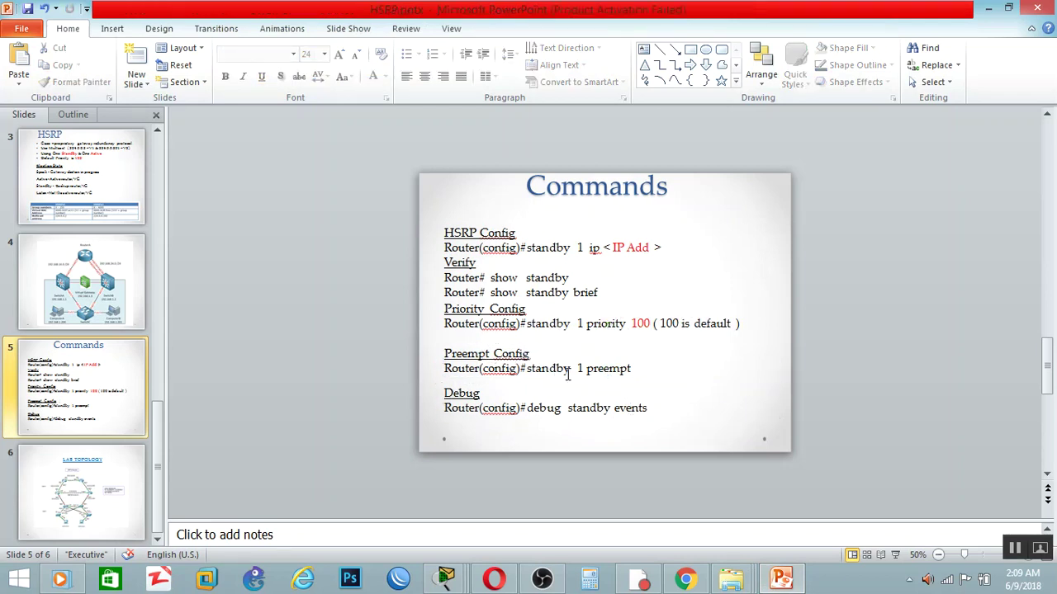
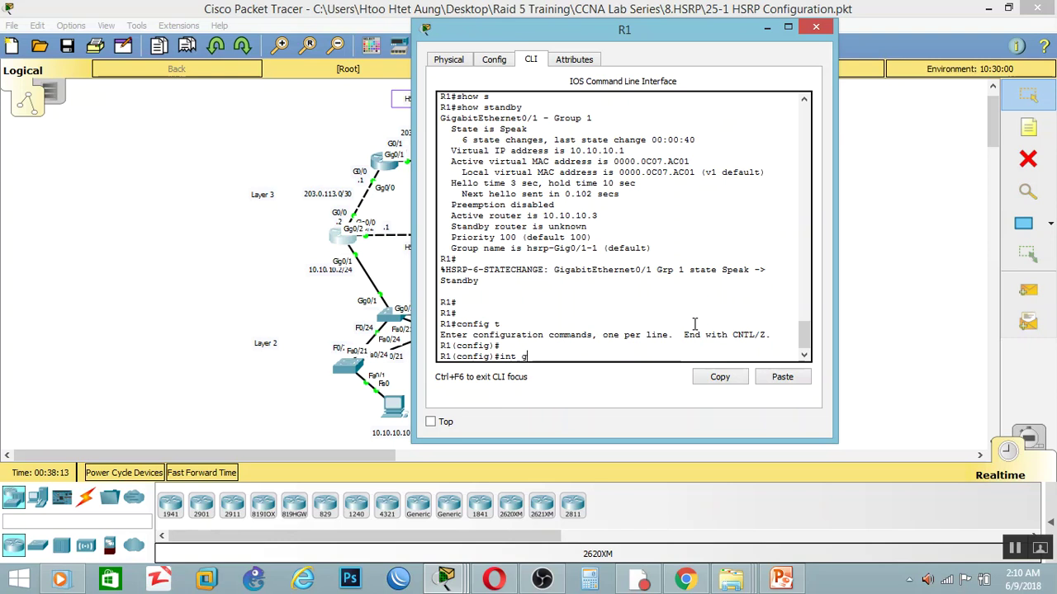
Set the HSRP group 1 priority to 180 on R1's g0/1 interface with the standby command
text(0/1)
key(Return)
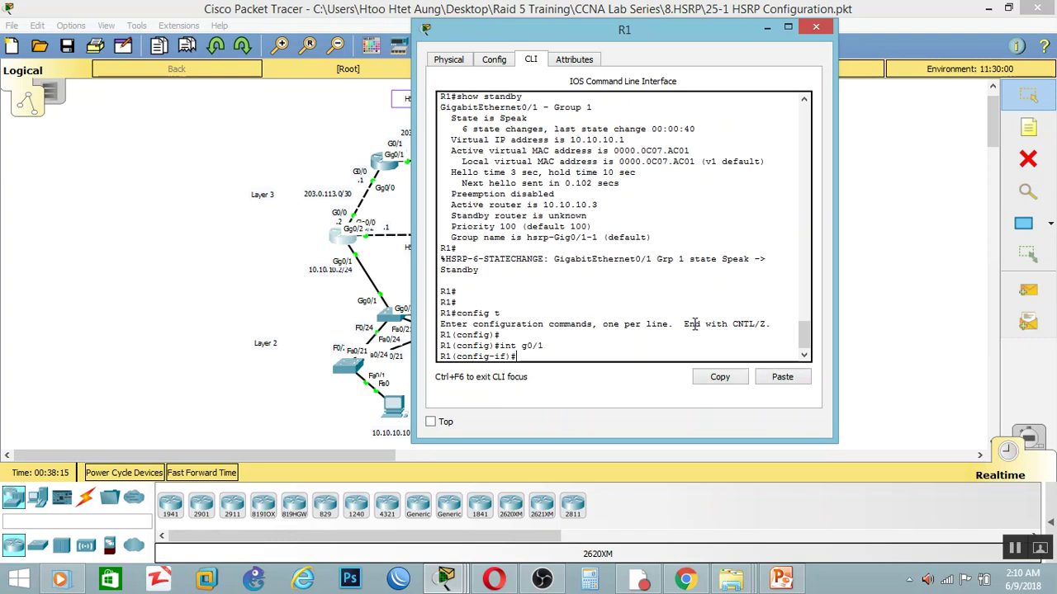
text(st)
key(Tab)
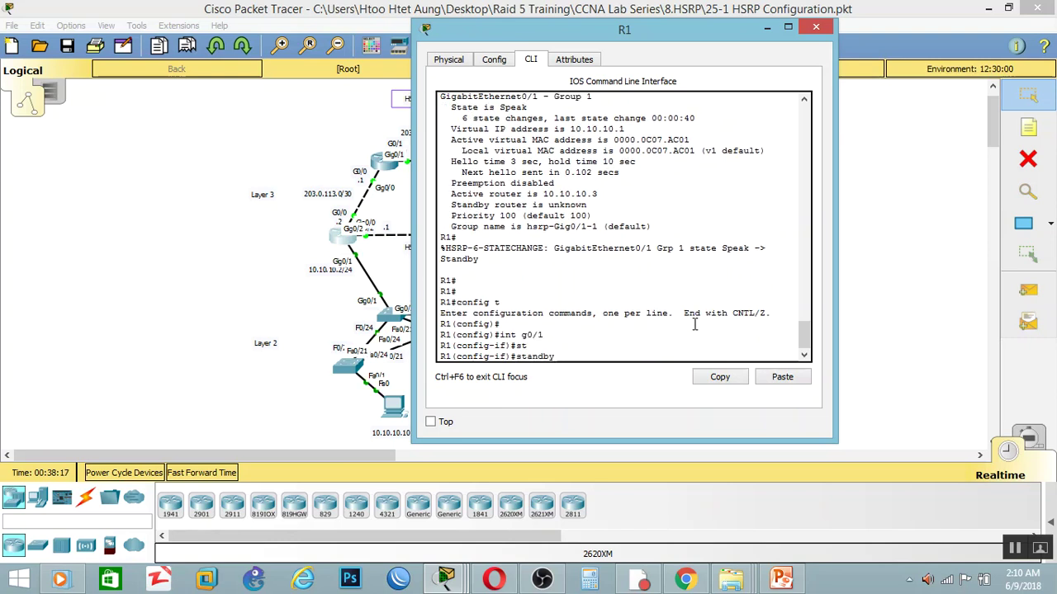
text(1 p)
key(Tab)
text(r)
key(Tab)
text(io)
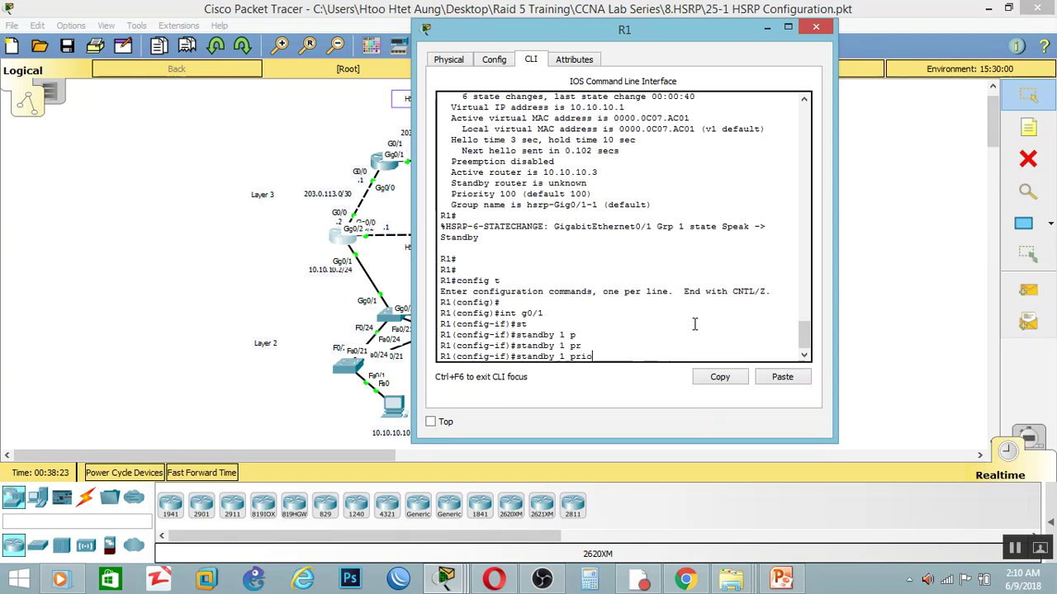
text(ri)
key(Tab)
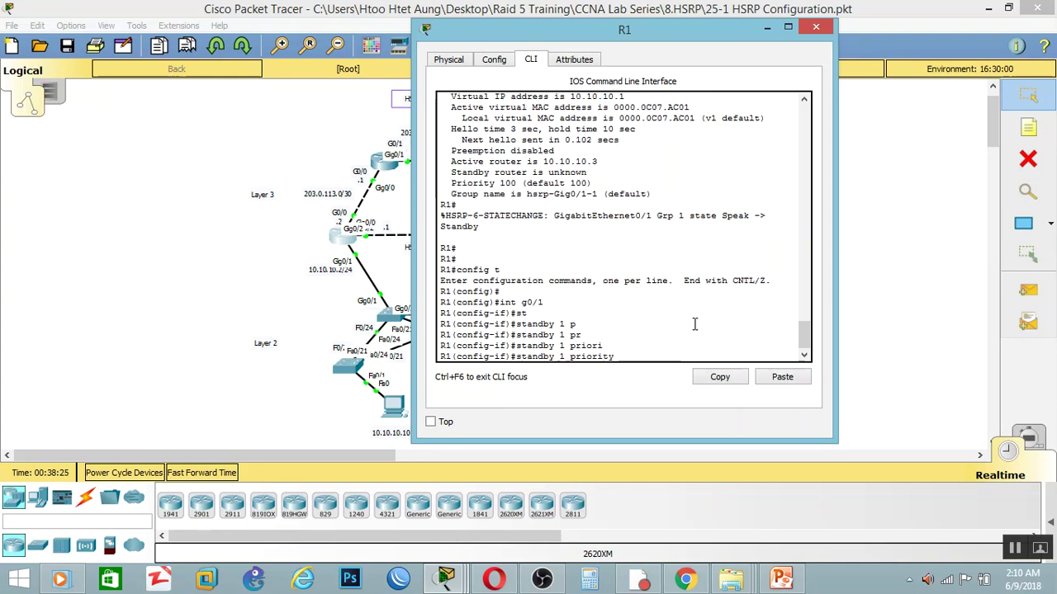
text(180)
key(Return)
key(Return)
key(Return)
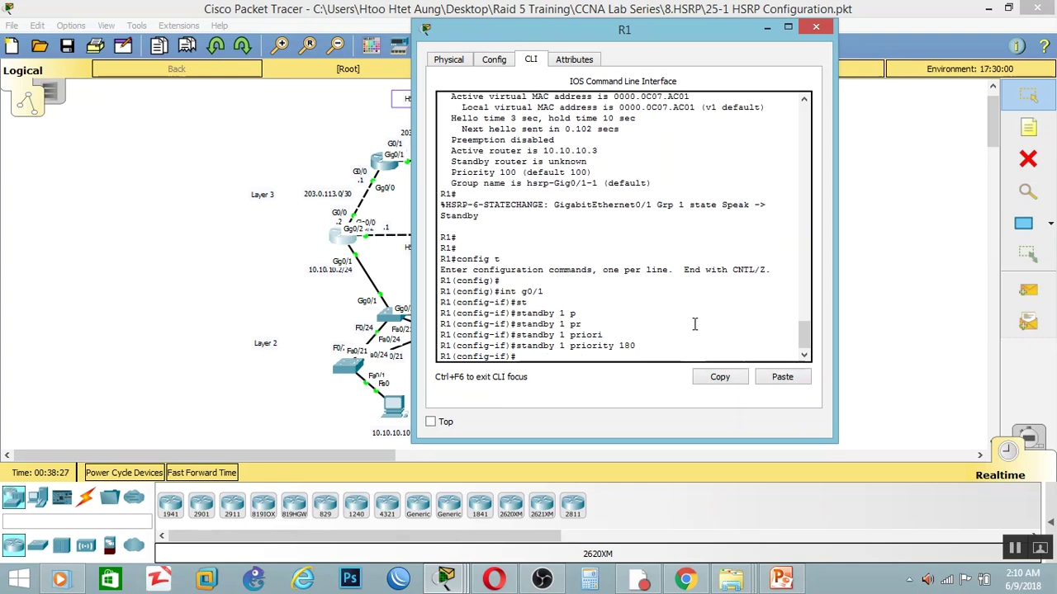
Return R1 to privileged EXEC mode, run show standby and examine its active router, preemption and priority entries
text(end)
key(Return)
text(show i)
key(BackSpace)
text(st)
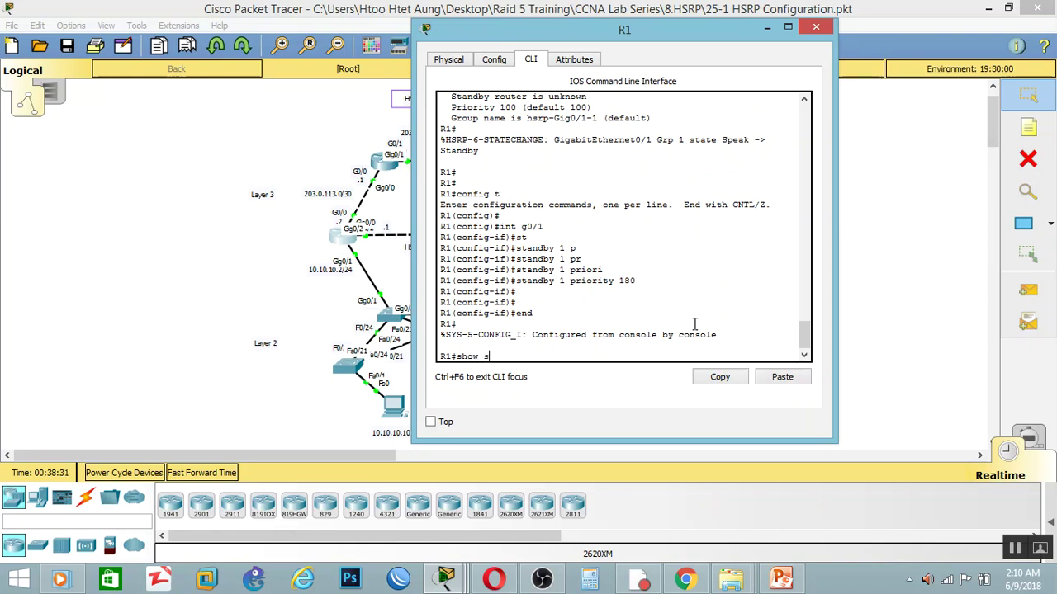
key(Tab)
text(andby)
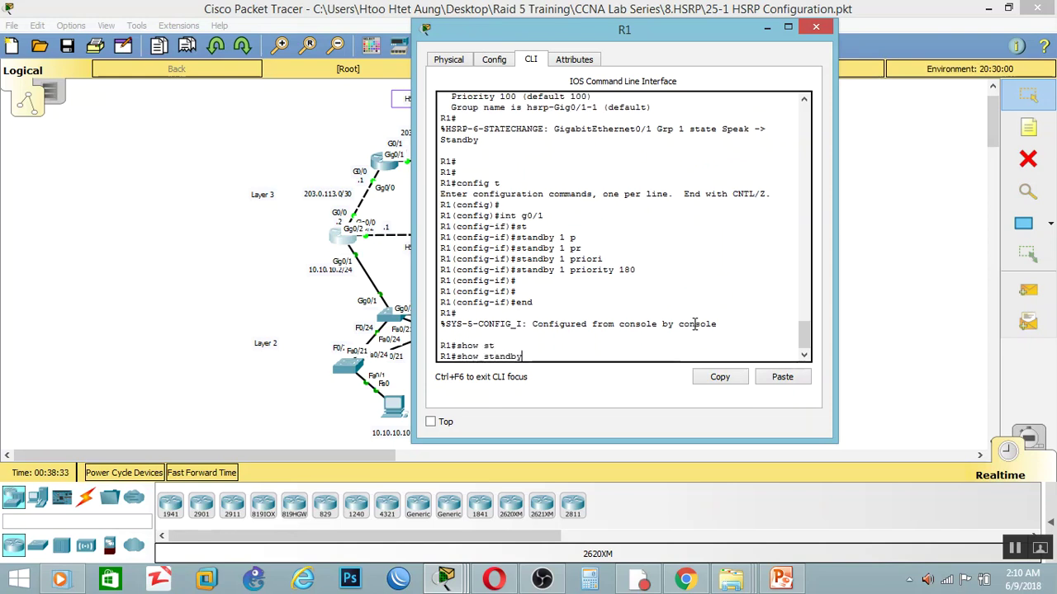
key(Return)
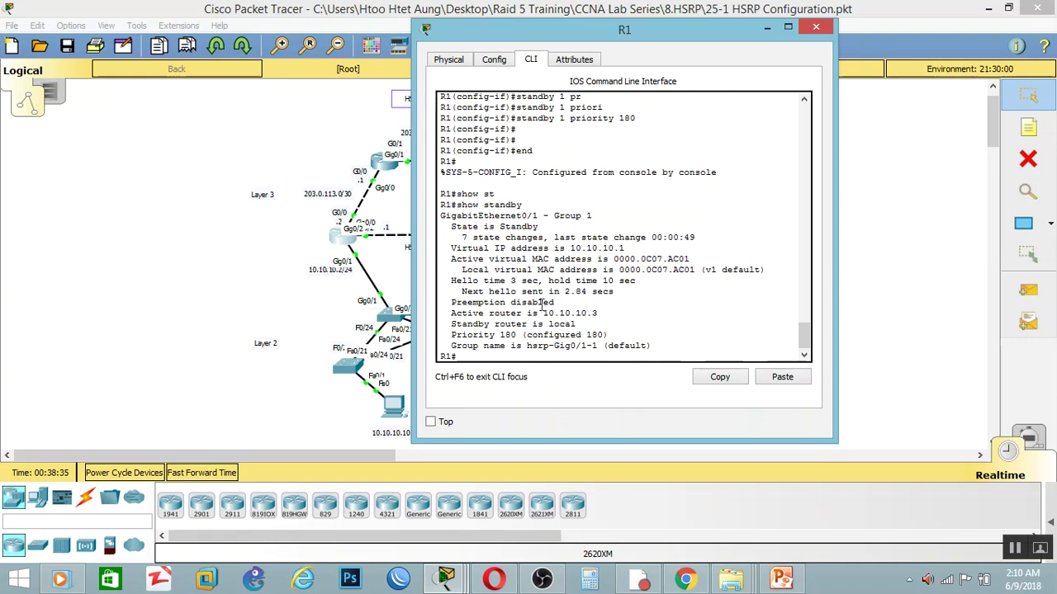
drag(597, 314, 467, 314)
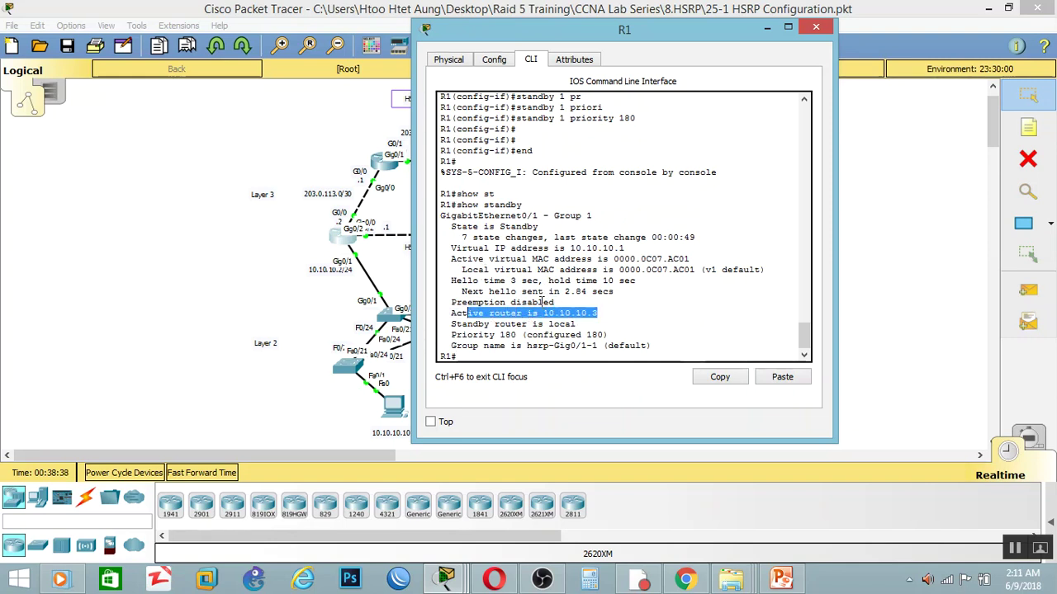
drag(554, 302, 461, 302)
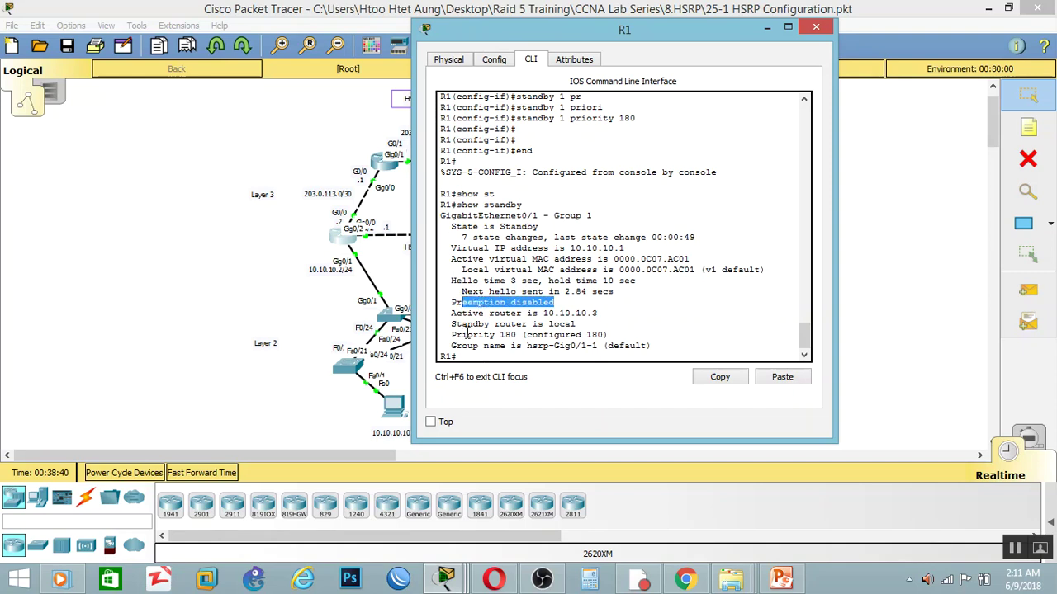
click(467, 334)
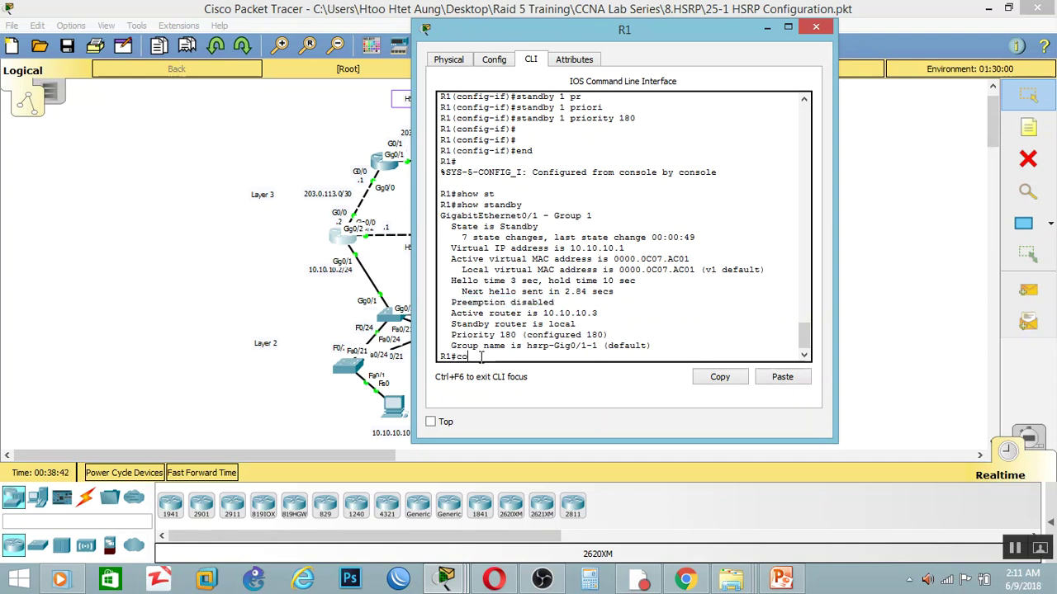
Enter global configuration mode on R1 and open interface g0/1 for configuration
text(cofn)
key(BackSpace)
text(fig t)
key(Return)
key(Return)
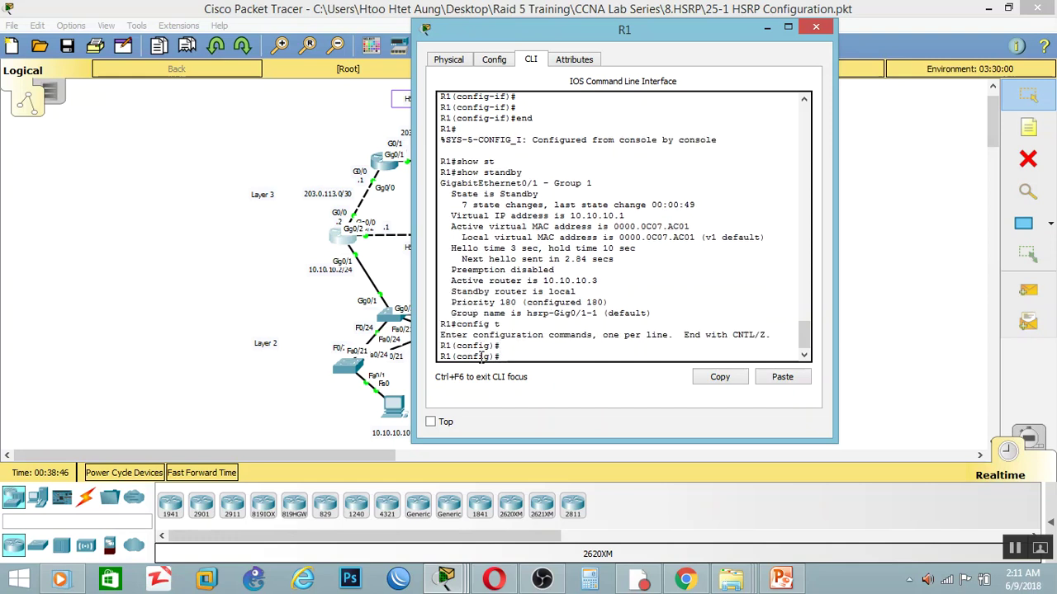
text(int f)
key(BackSpace)
text(g0/1)
key(Return)
key(Return)
Enable preemption for HSRP group 1 on R1's g0/1 interface with standby 1 preempt
text(s)
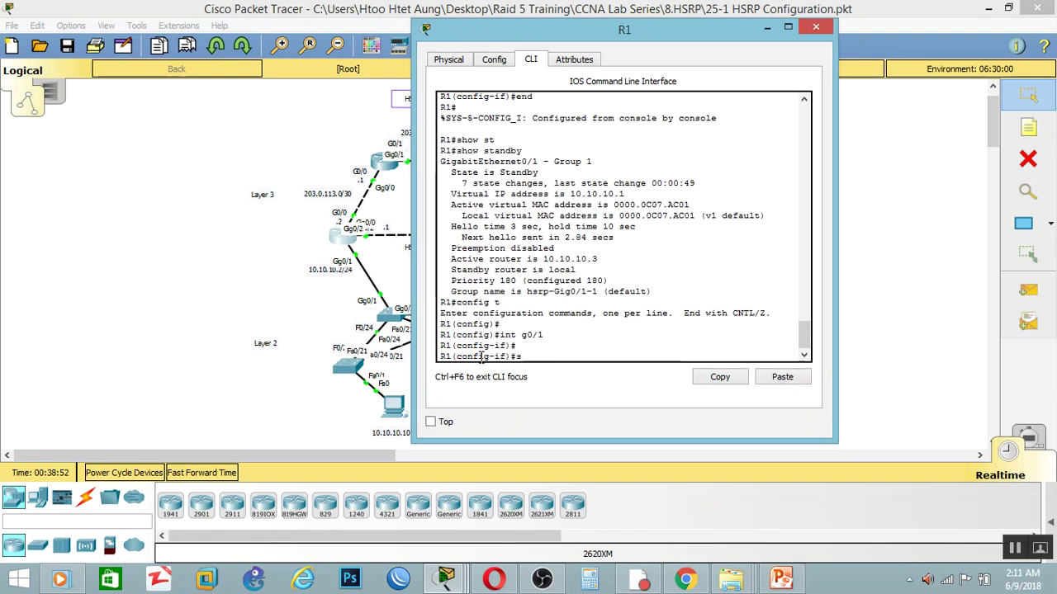
text(st)
key(Tab)
text(12)
text(p)
key(Tab)
text(reem)
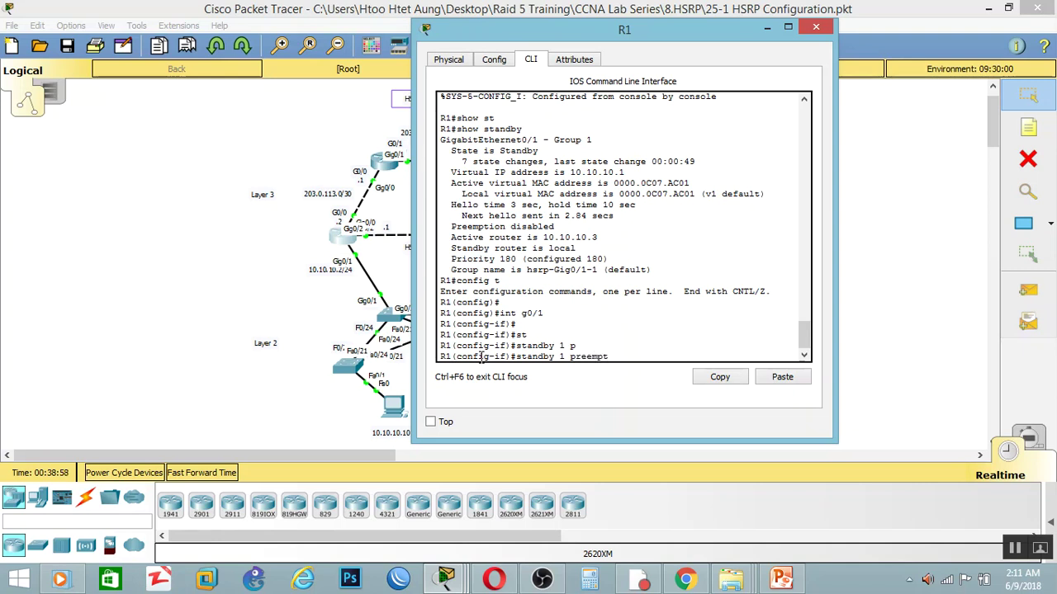
text(pt)
key(Return)
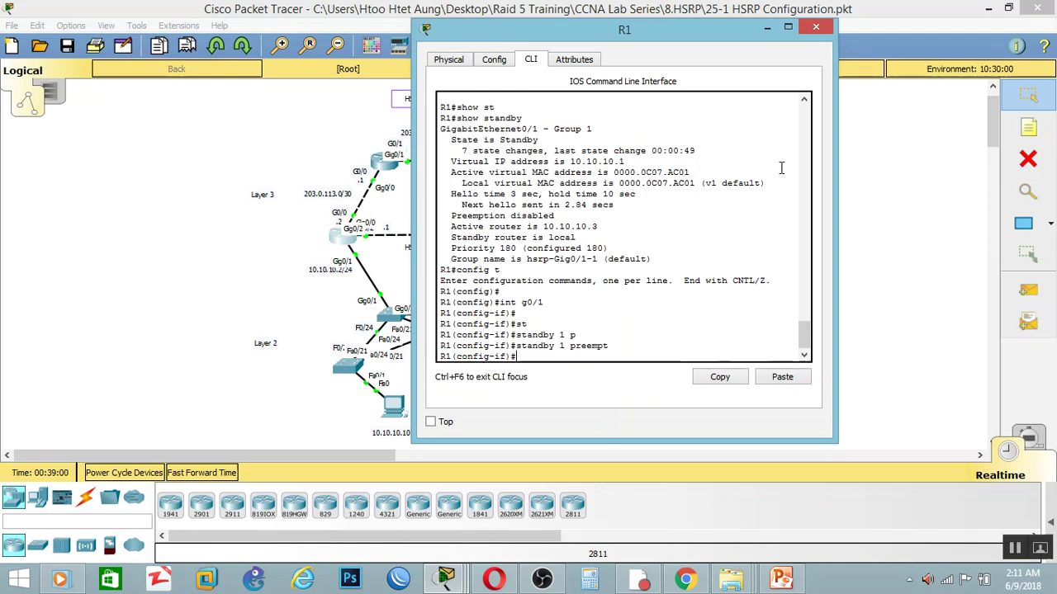
Close R1, open R2's command line and enter configuration mode for interface g0/1
click(820, 27)
click(553, 235)
click(718, 76)
key(Return)
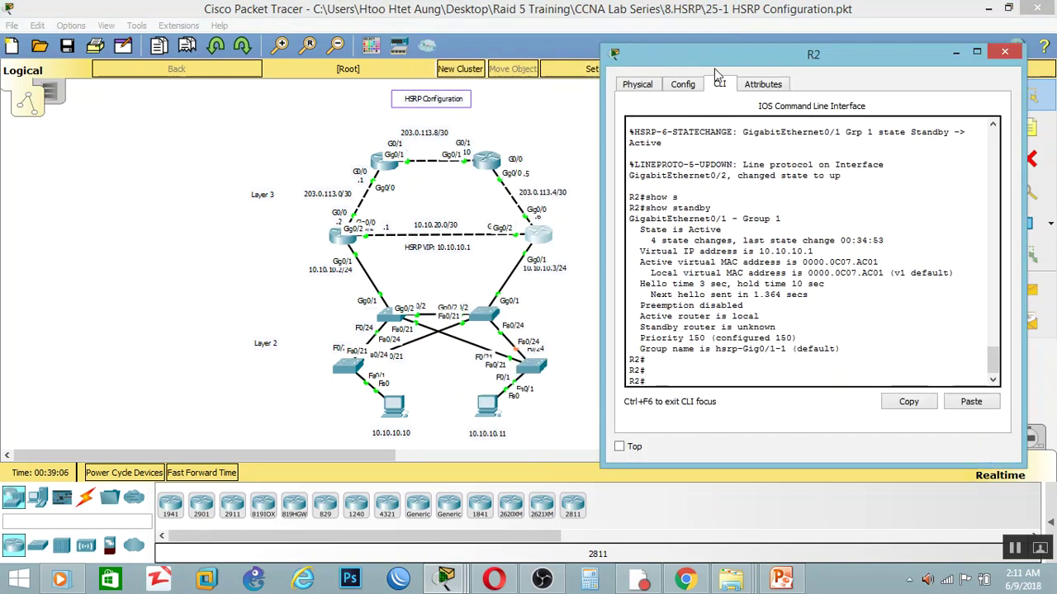
text(config t)
key(Return)
key(Return)
key(Return)
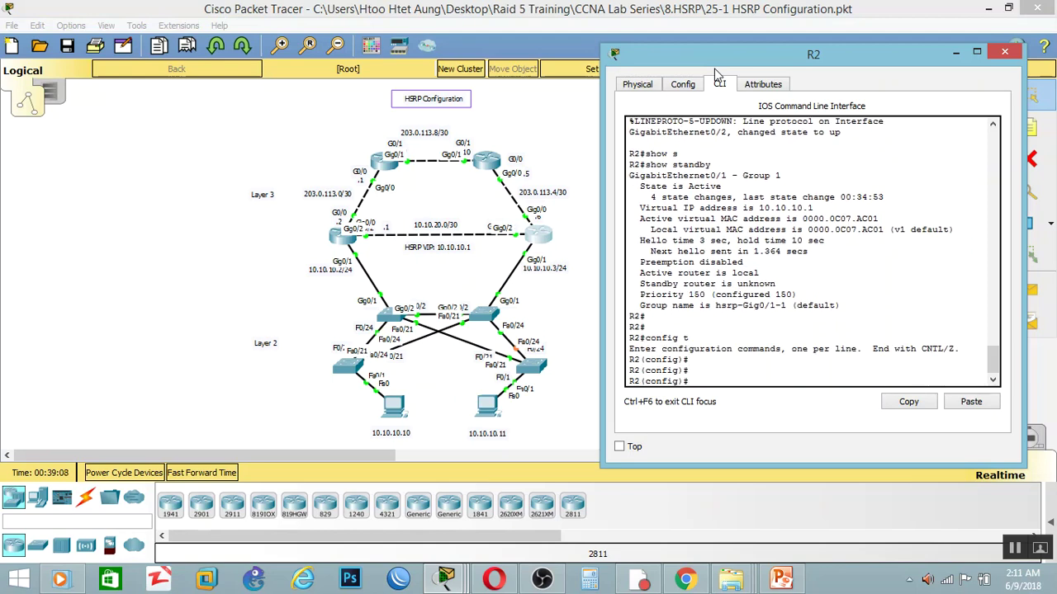
text(int g0/1)
key(Return)
Enable preemption for HSRP group 1 on R2's g0/1 interface with standby 1 preempt
text(s)
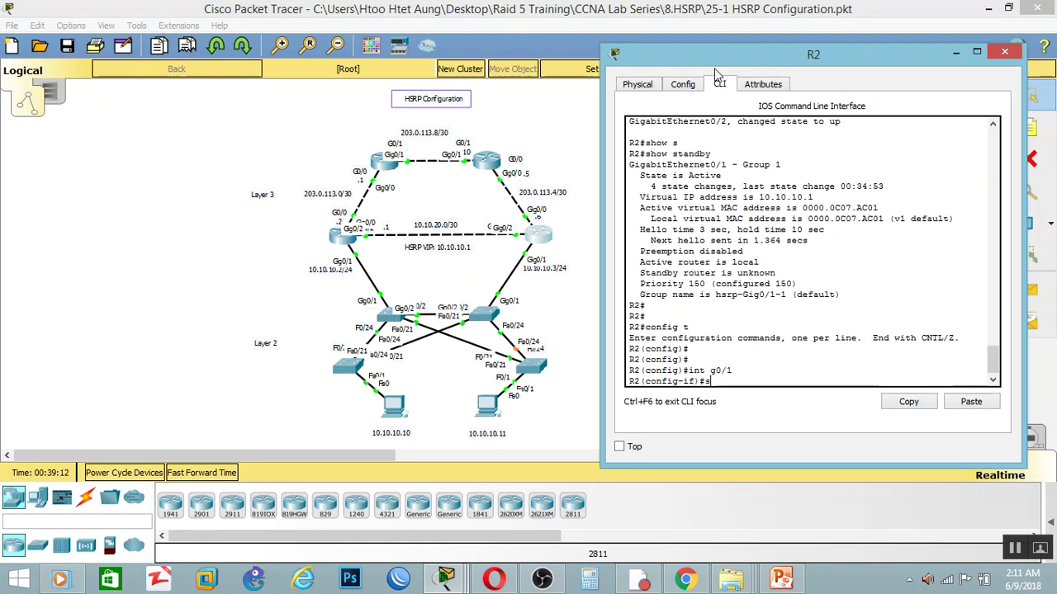
key(Tab)
text(t)
key(Tab)
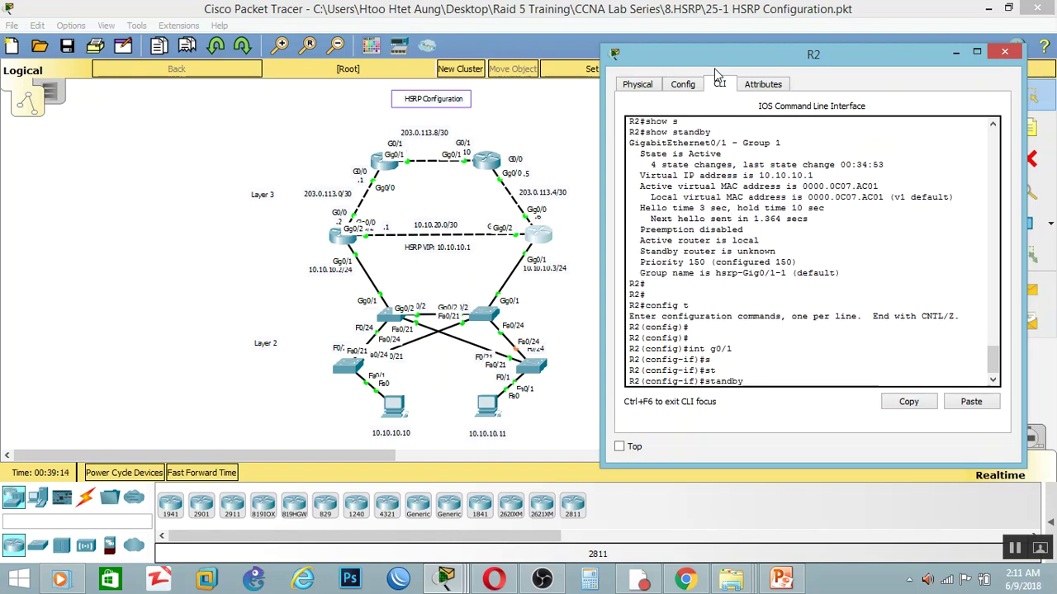
text(1 preem)
key(Tab)
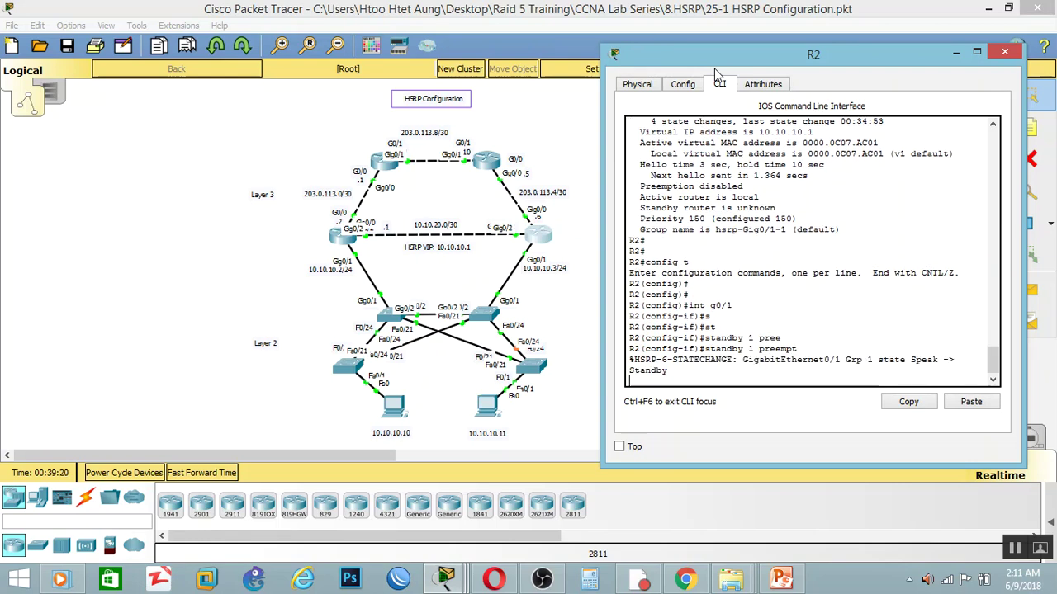
key(Return)
key(Return)
key(Return)
key(Return)
key(Return)
Return R2 to privileged EXEC mode, run show standby and examine its preemption, active router and standby router entries
text(end)
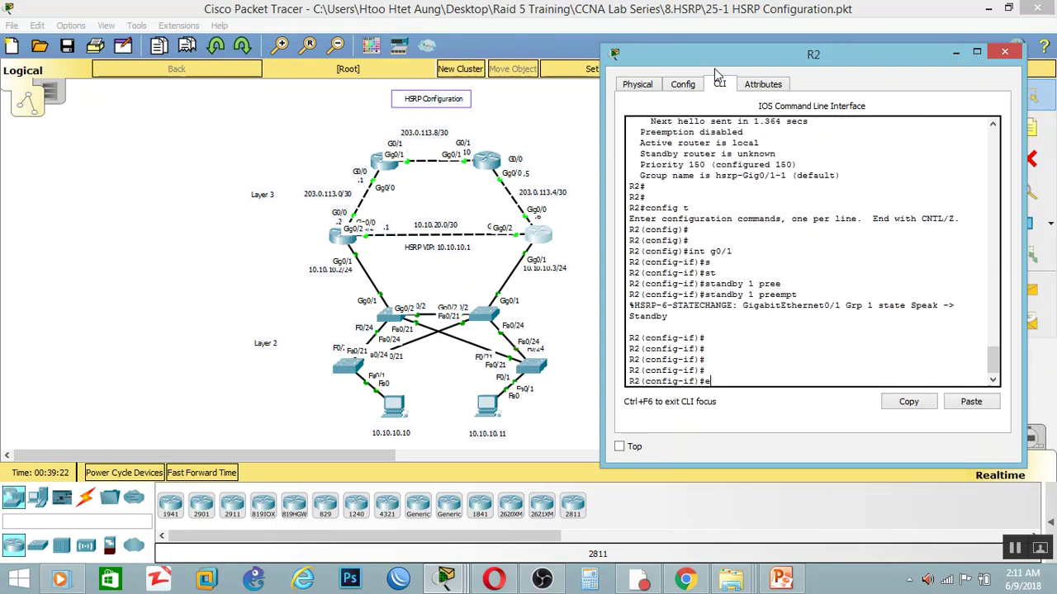
key(Return)
key(Return)
key(Return)
text(show st)
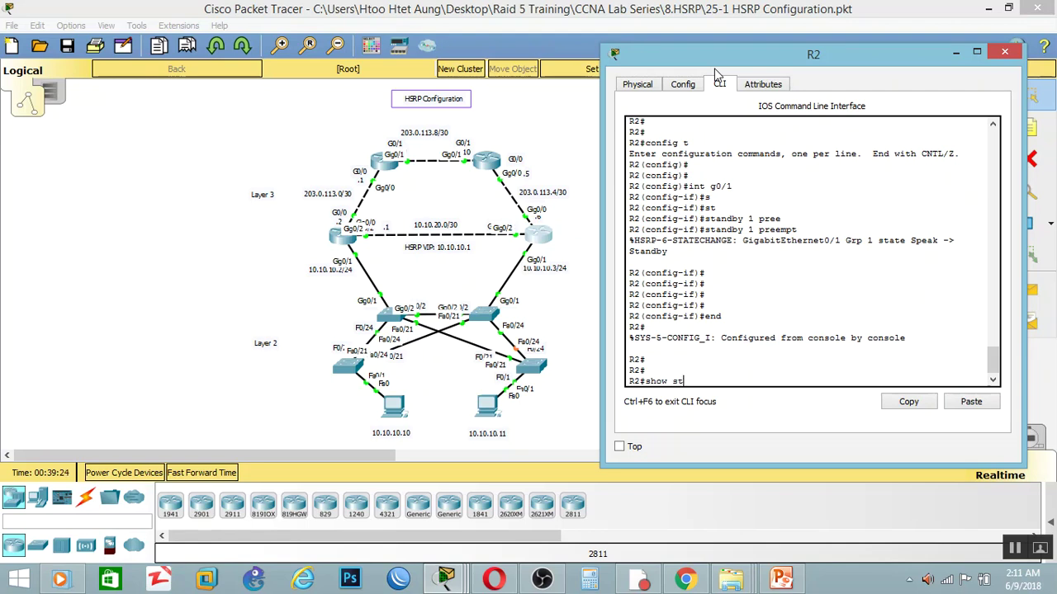
key(Tab)
text(andby)
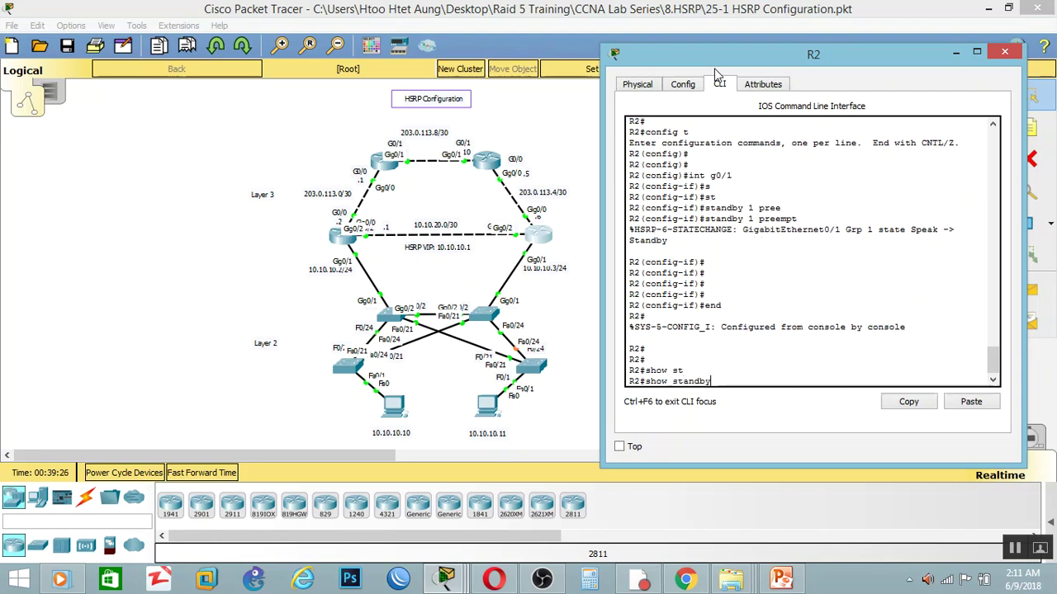
key(Return)
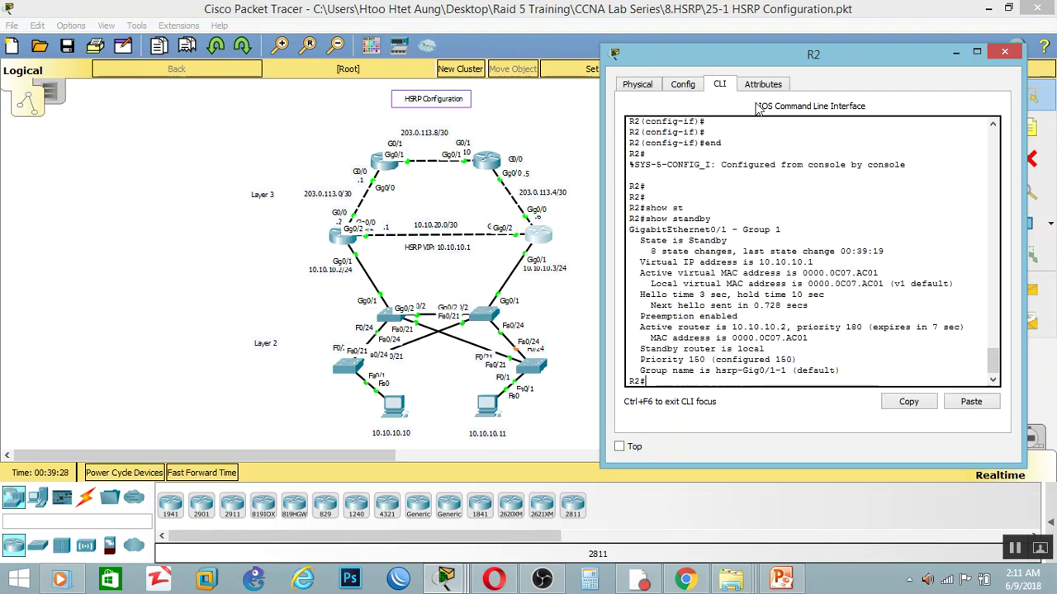
drag(765, 349, 734, 352)
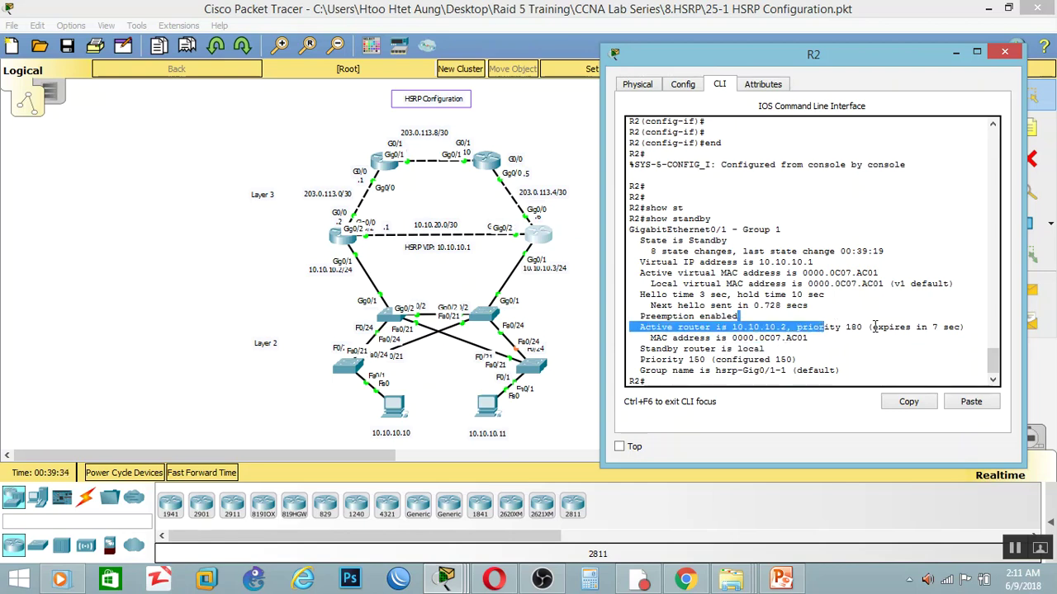
drag(716, 371, 683, 371)
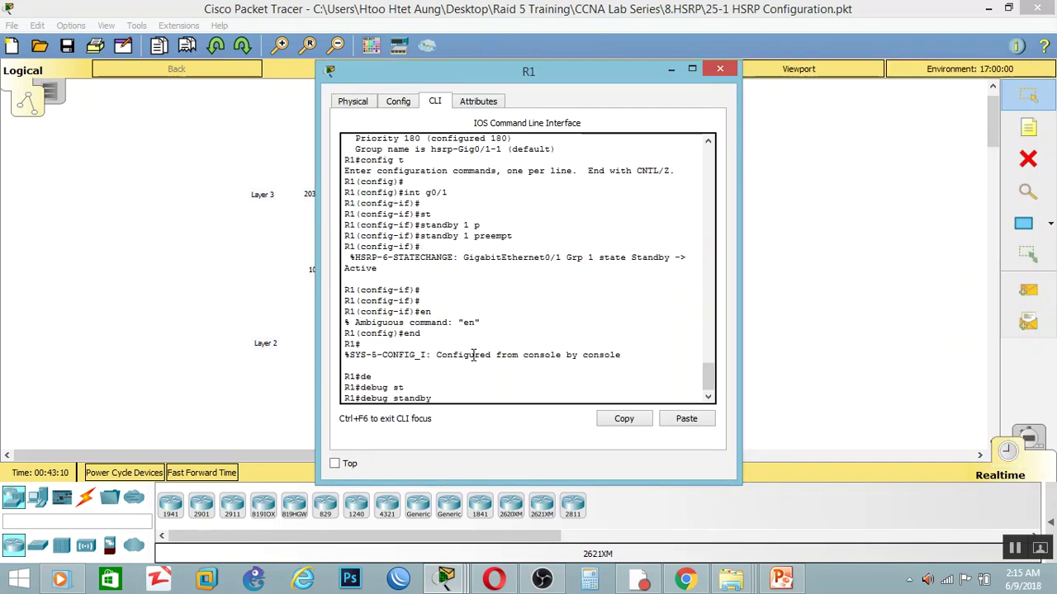
Turn on HSRP packet debugging on R1 with debug standby packets
text(p)
key(Tab)
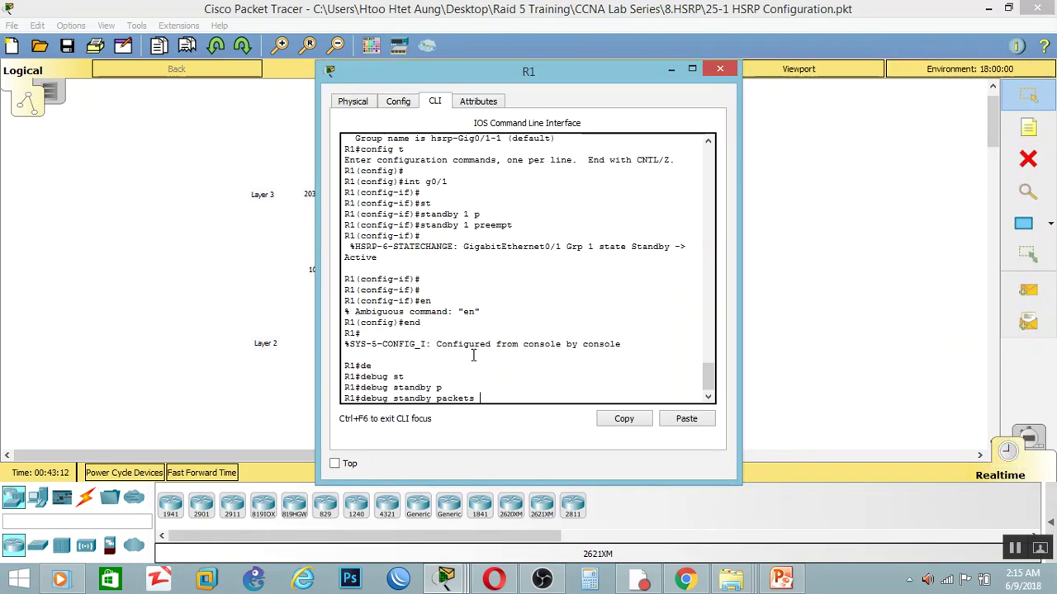
key(Return)
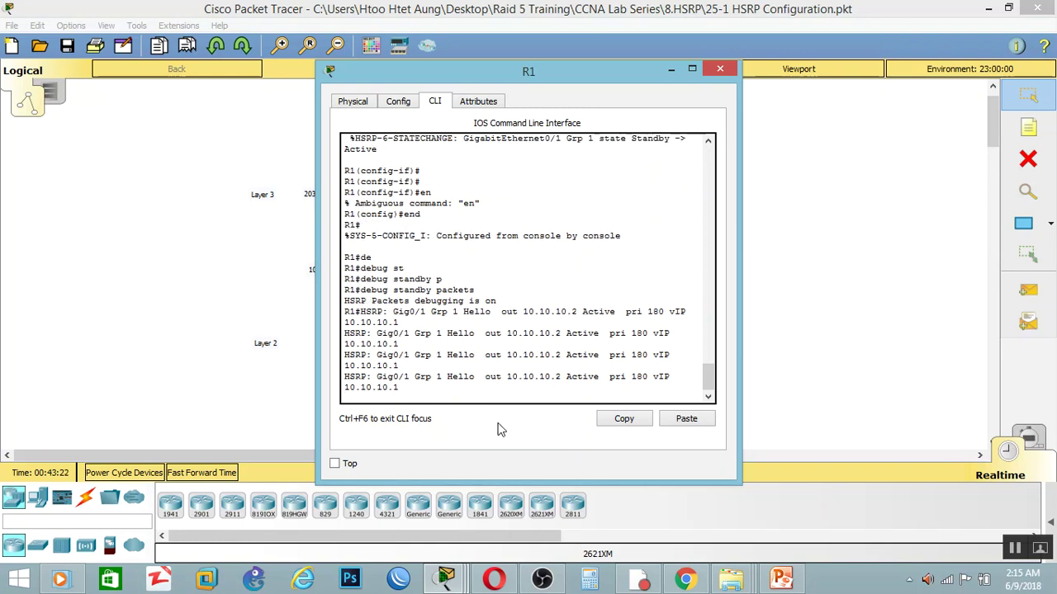
Bring up R2's command line, examine its outgoing HSRP hello messages, and return to the network topology
click(446, 580)
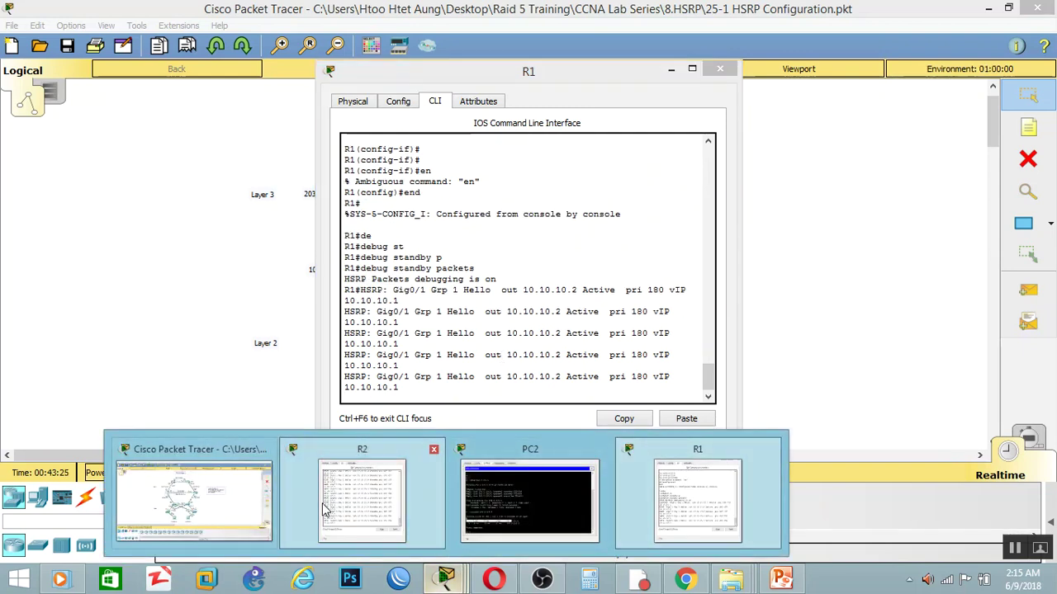
click(362, 496)
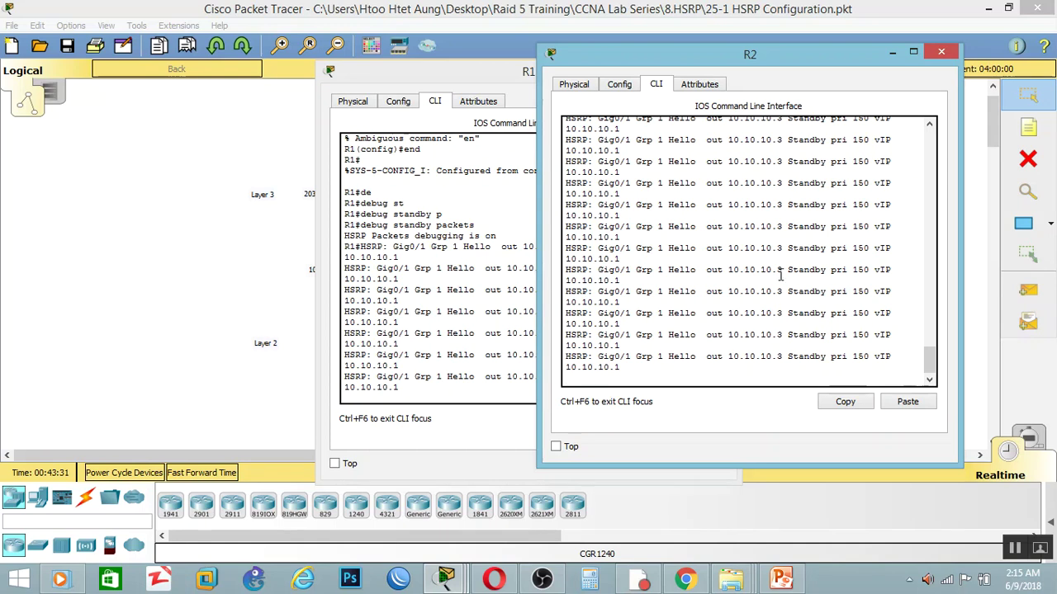
click(294, 382)
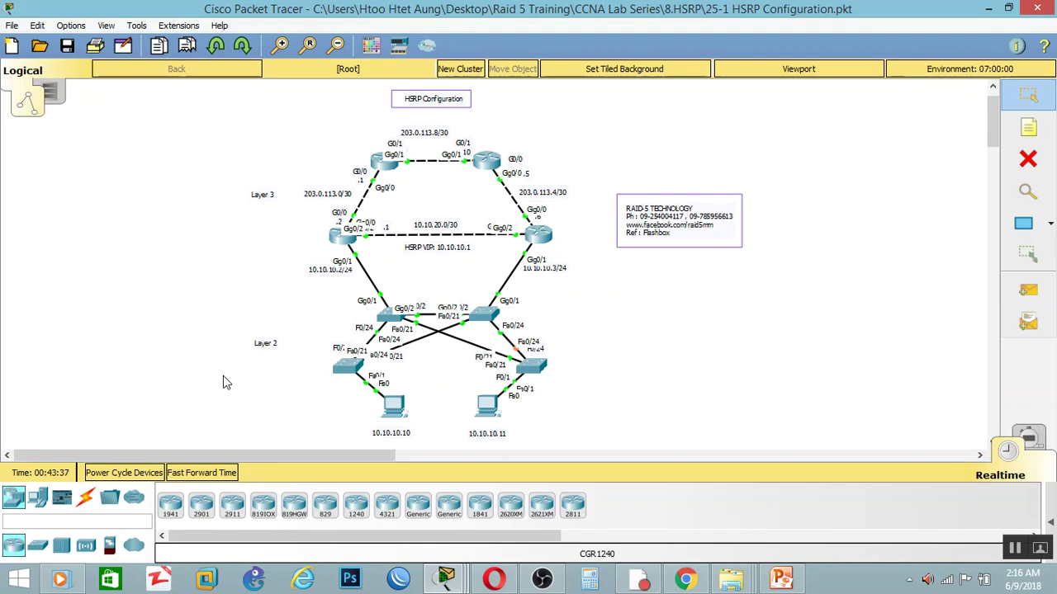
mouse_move(679, 586)
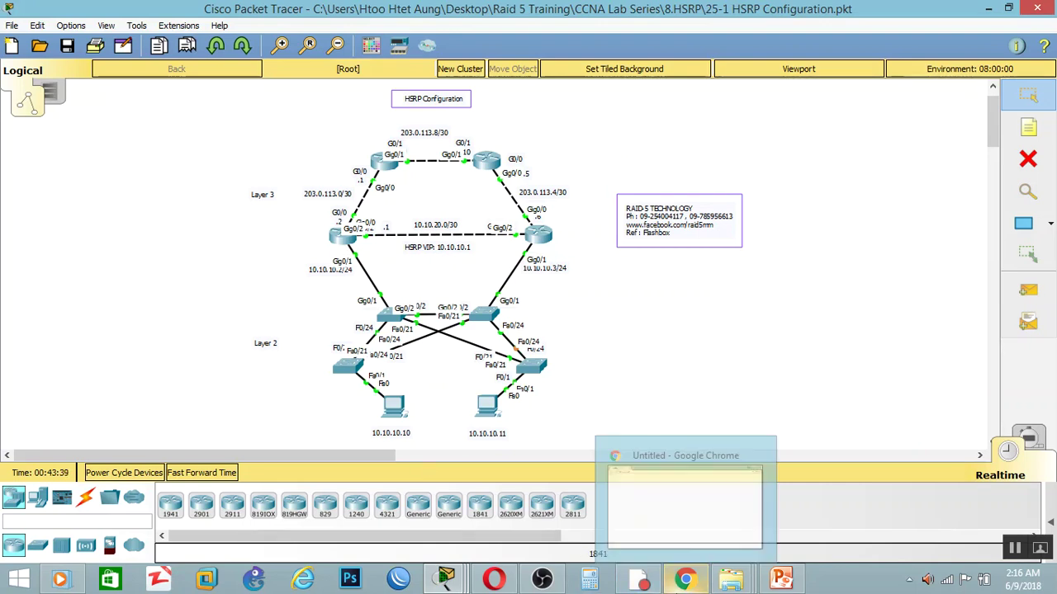